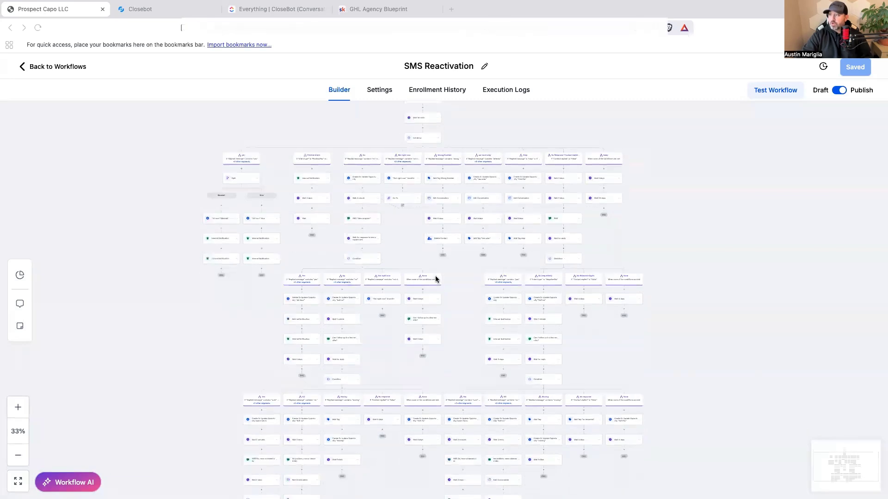
- Scroll the GoHighLevel workflow canvas, then shift the Closebot Solar DBR flow slightly right
{"action": "scroll", "coordinate": [435, 275], "scroll_direction": "down", "scroll_amount": 2}
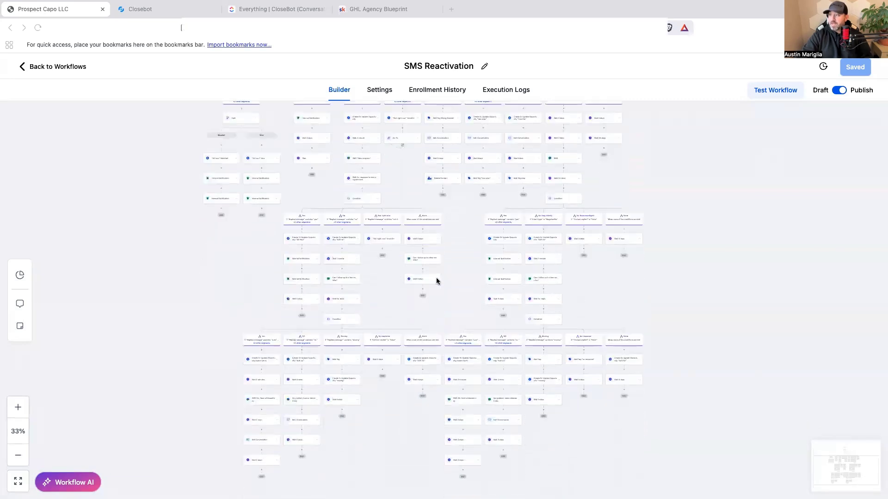
{"action": "scroll", "coordinate": [473, 360], "scroll_direction": "up", "scroll_amount": 3}
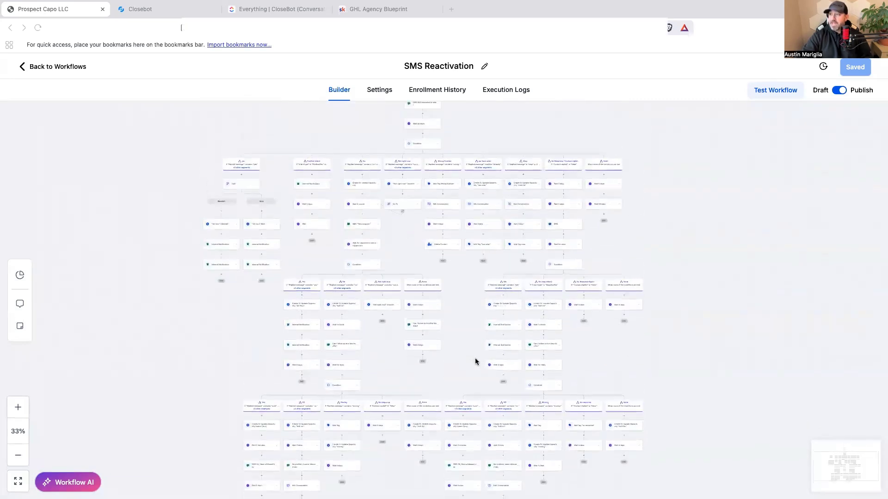
{"action": "scroll", "coordinate": [475, 362], "scroll_direction": "down", "scroll_amount": 2}
{"action": "scroll", "coordinate": [475, 363], "scroll_direction": "down", "scroll_amount": 2}
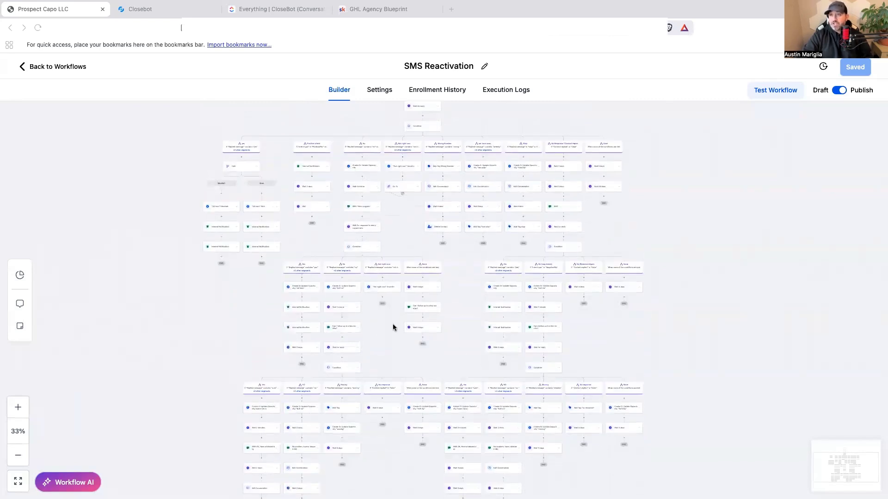
{"action": "left_click", "coordinate": [170, 14]}
{"action": "left_click_drag", "start_coordinate": [235, 208], "coordinate": [242, 208]}
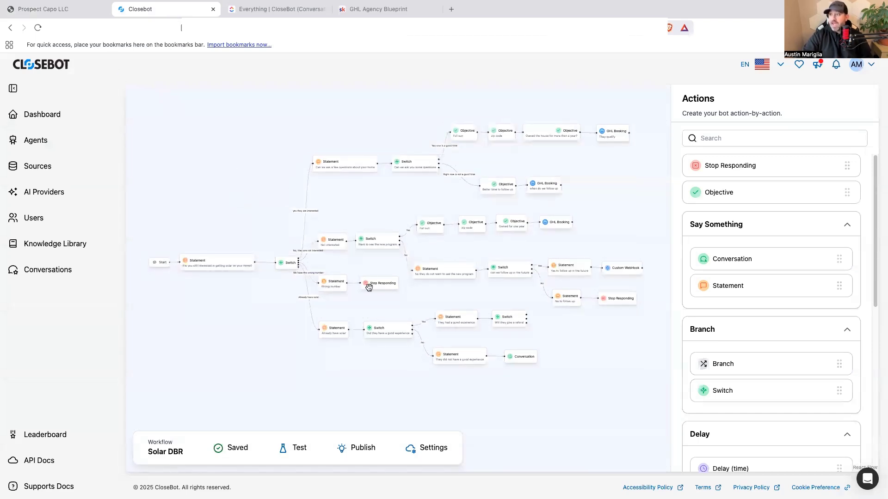
- Return to the SMS Reactivation workflow and scroll through its canvas
{"action": "left_click", "coordinate": [84, 14]}
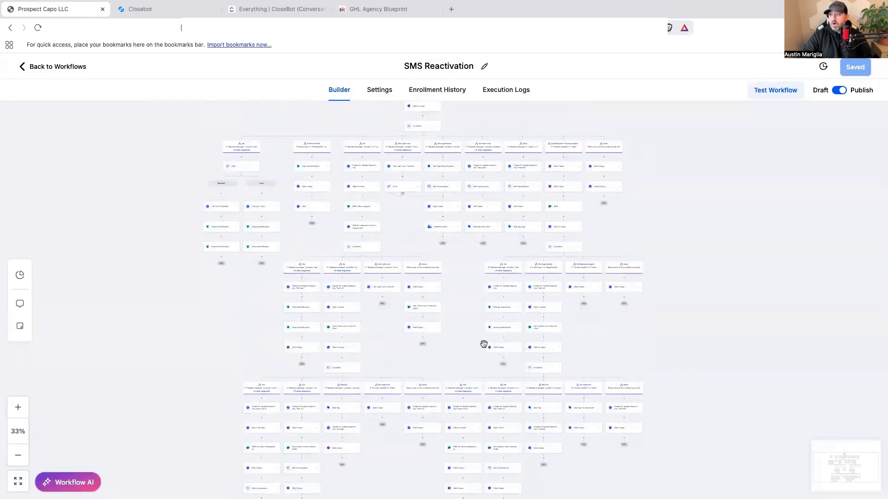
{"action": "scroll", "coordinate": [470, 347], "scroll_direction": "up", "scroll_amount": 1}
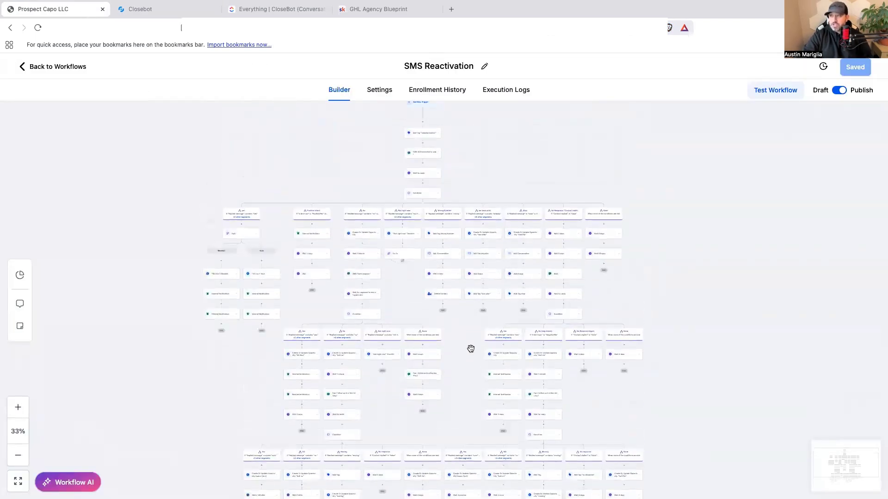
{"action": "scroll", "coordinate": [470, 348], "scroll_direction": "up", "scroll_amount": 1}
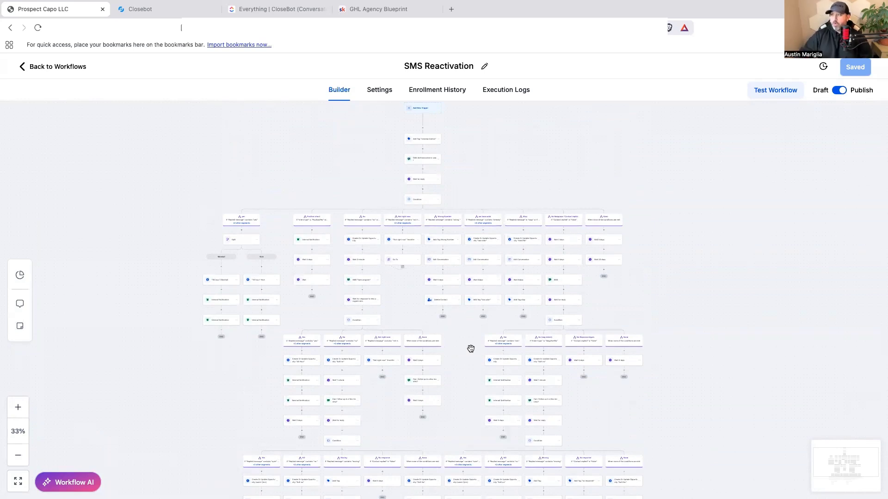
{"action": "scroll", "coordinate": [483, 340], "scroll_direction": "down", "scroll_amount": 1}
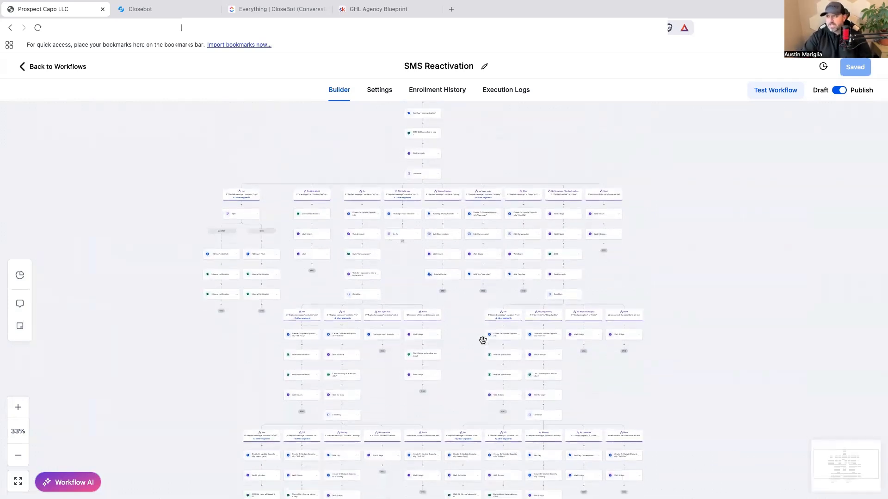
{"action": "scroll", "coordinate": [481, 342], "scroll_direction": "down", "scroll_amount": 1}
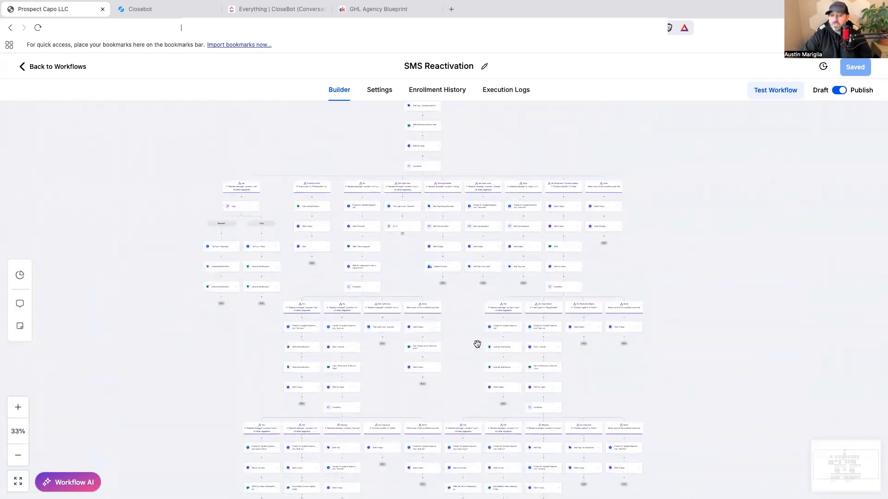
{"action": "scroll", "coordinate": [477, 347], "scroll_direction": "down", "scroll_amount": 2}
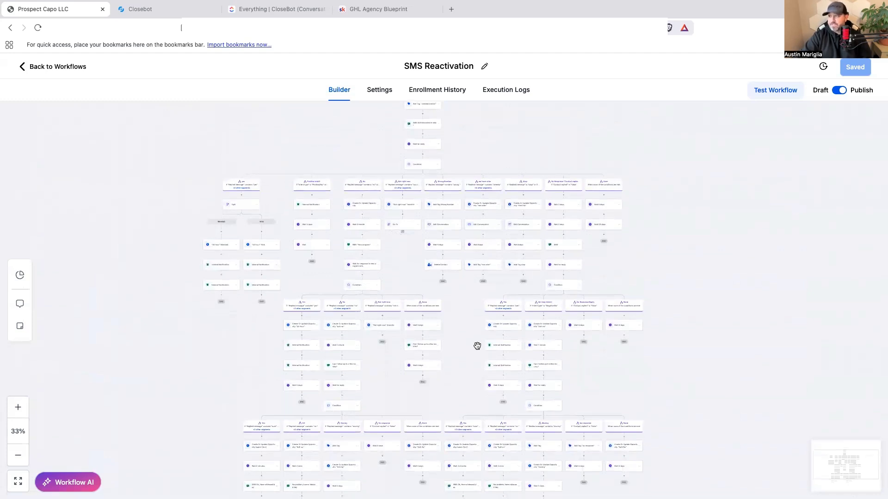
{"action": "scroll", "coordinate": [477, 346], "scroll_direction": "down", "scroll_amount": 3}
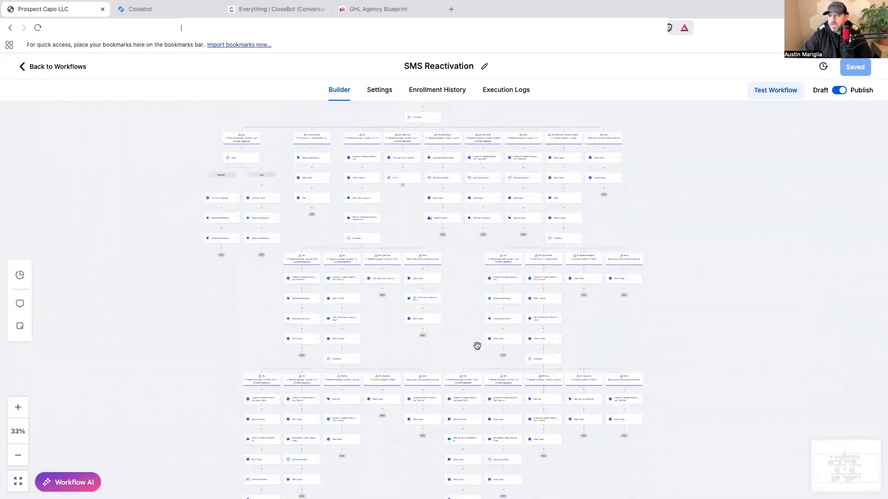
{"action": "scroll", "coordinate": [477, 350], "scroll_direction": "up", "scroll_amount": 5}
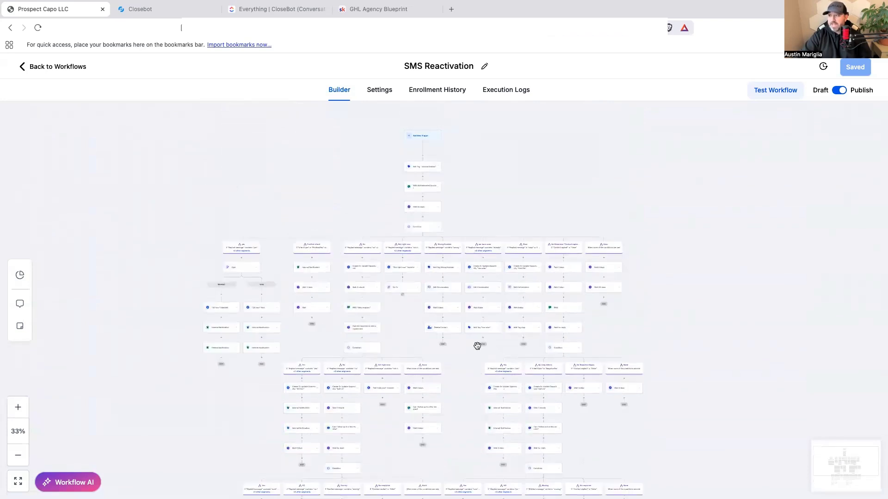
{"action": "scroll", "coordinate": [478, 347], "scroll_direction": "down", "scroll_amount": 3}
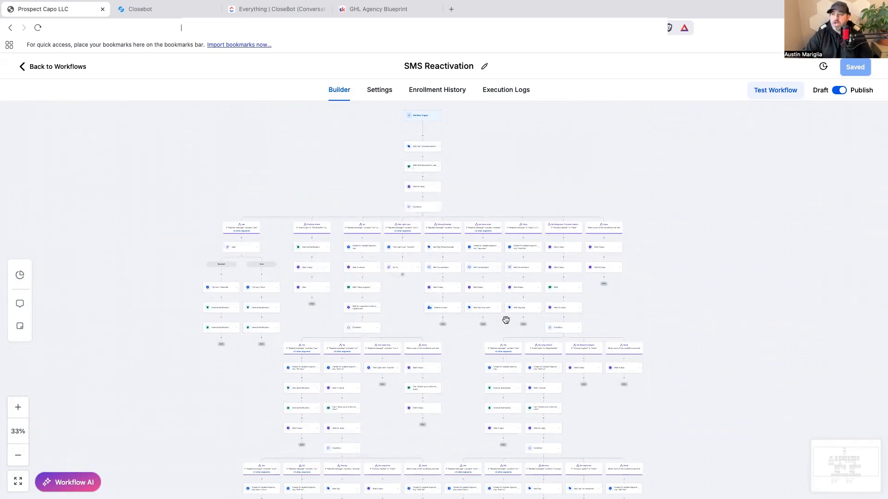
{"action": "scroll", "coordinate": [474, 360], "scroll_direction": "down", "scroll_amount": 10}
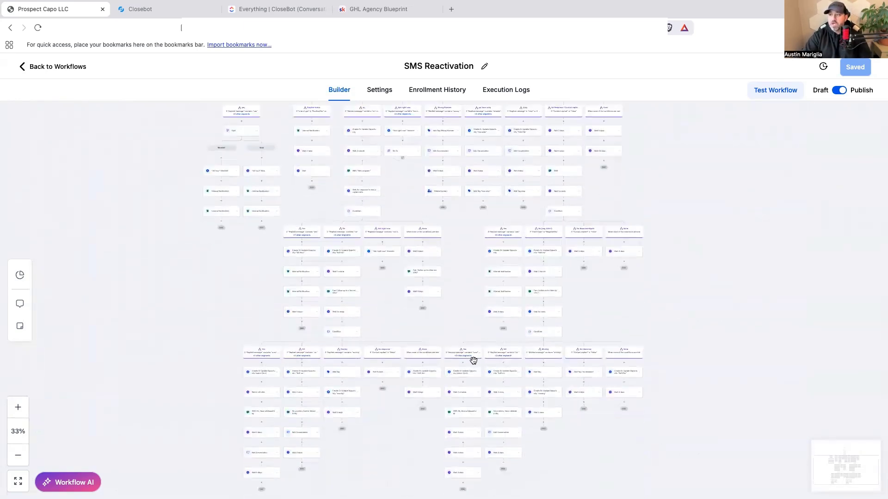
{"action": "scroll", "coordinate": [473, 360], "scroll_direction": "up", "scroll_amount": 7}
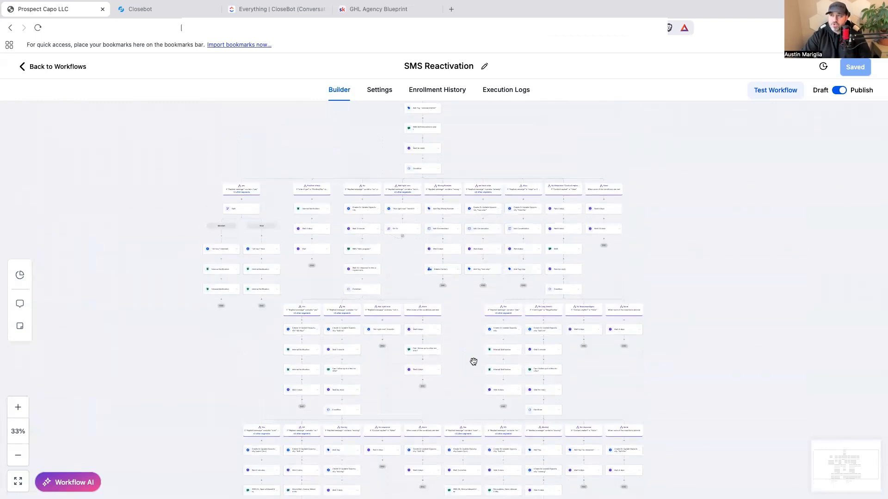
{"action": "scroll", "coordinate": [474, 361], "scroll_direction": "up", "scroll_amount": 5}
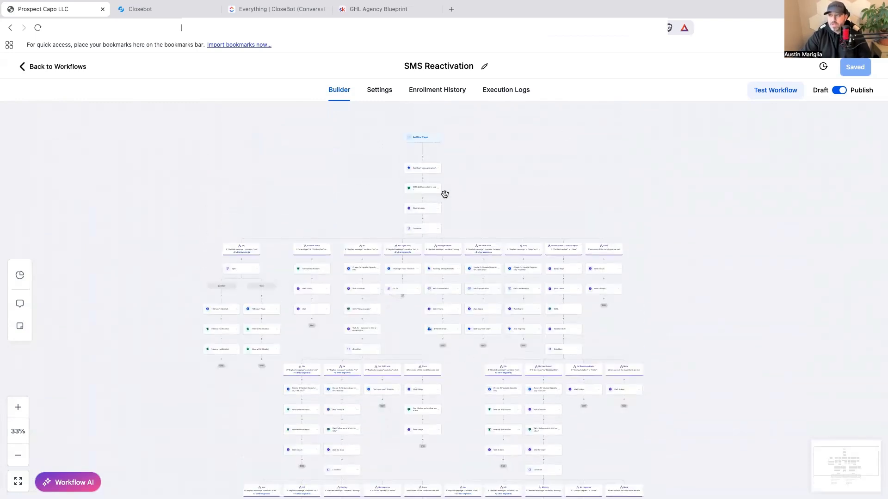
- Open the Ask for Solar Review workflow, scroll its canvas, then return to the Review Request Bot list
{"action": "left_click", "coordinate": [62, 67]}
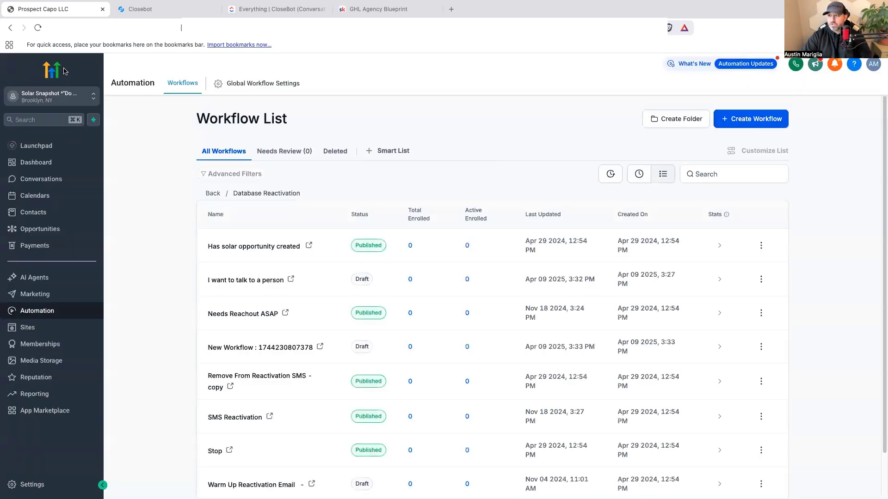
{"action": "left_click", "coordinate": [212, 193]}
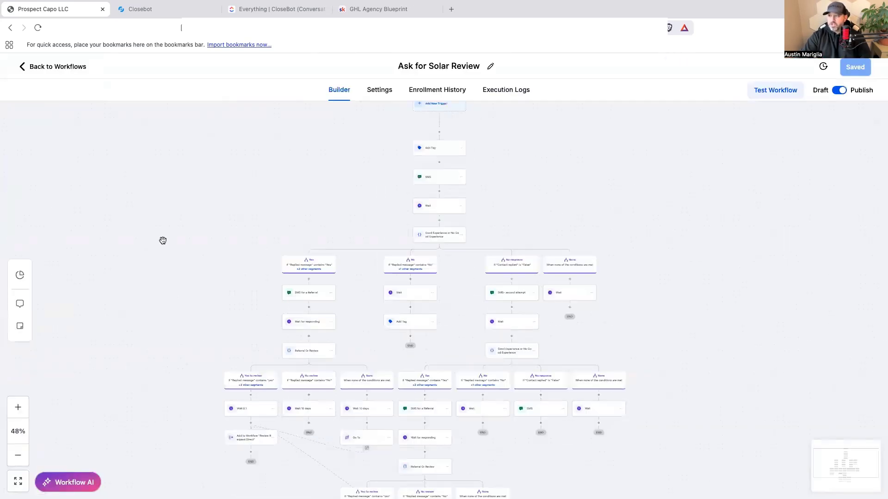
{"action": "scroll", "coordinate": [188, 287], "scroll_direction": "down", "scroll_amount": 3}
{"action": "scroll", "coordinate": [196, 314], "scroll_direction": "up", "scroll_amount": 5}
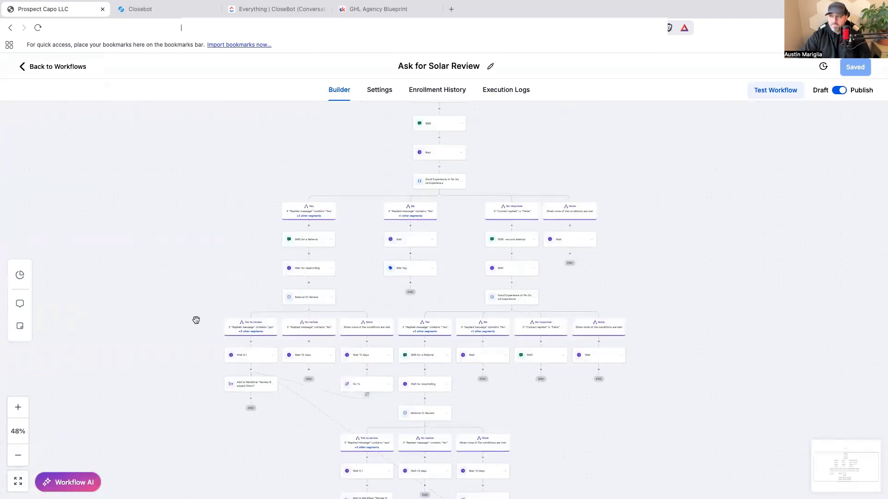
{"action": "scroll", "coordinate": [196, 321], "scroll_direction": "up", "scroll_amount": 2}
{"action": "scroll", "coordinate": [196, 322], "scroll_direction": "up", "scroll_amount": 1}
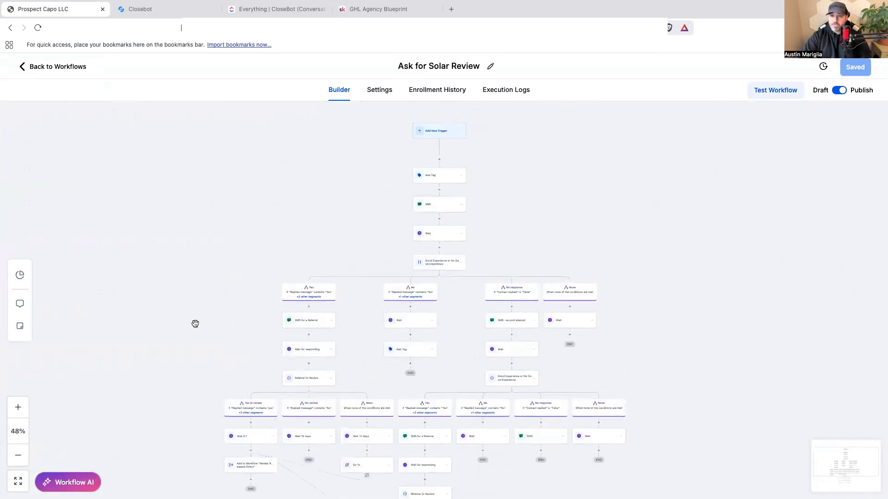
{"action": "scroll", "coordinate": [196, 316], "scroll_direction": "down", "scroll_amount": 3}
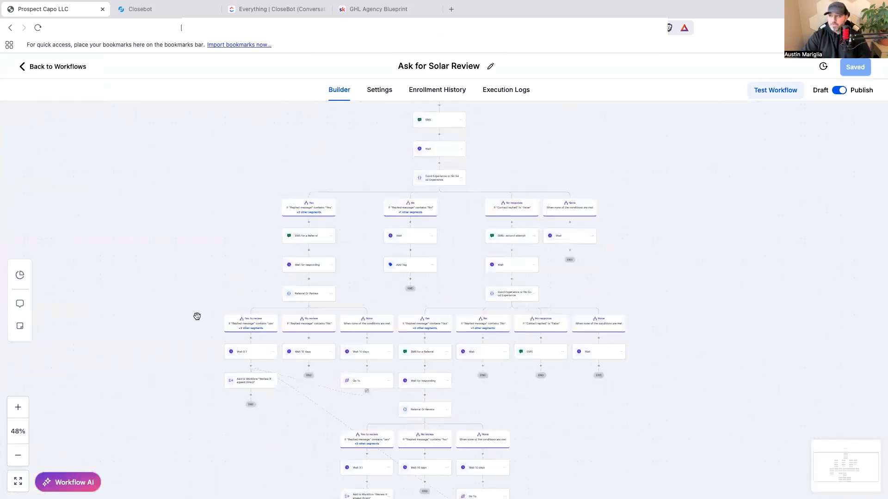
{"action": "key", "text": "super+bracketleft"}
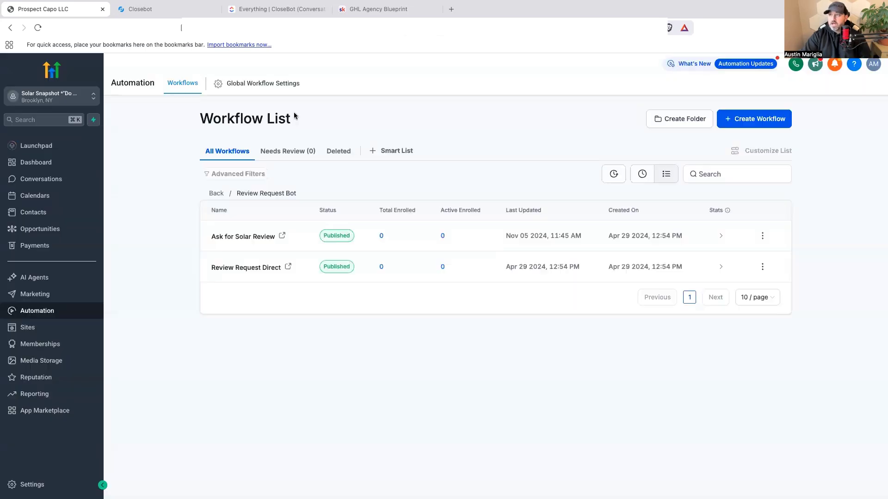
- Open the Database Reactivation Blueprint course in the GHL Agency Blueprint classroom, then return to SMS Reactivation
{"action": "left_click", "coordinate": [382, 10]}
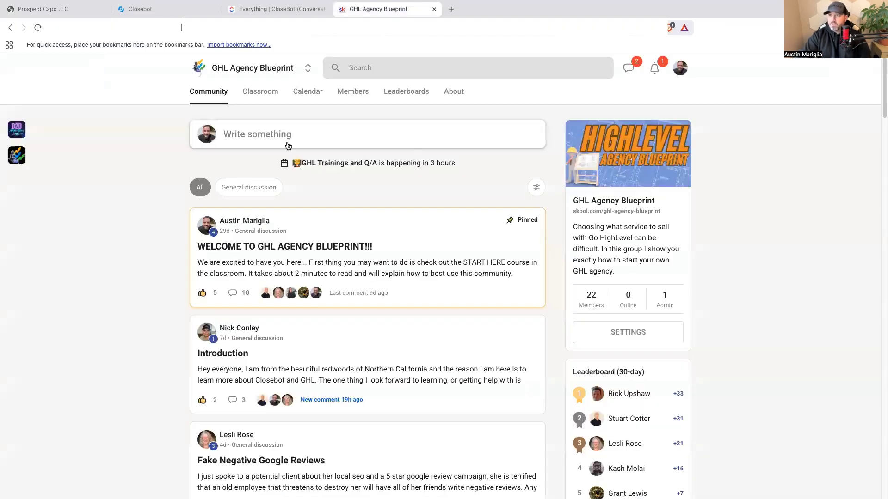
{"action": "left_click", "coordinate": [273, 96]}
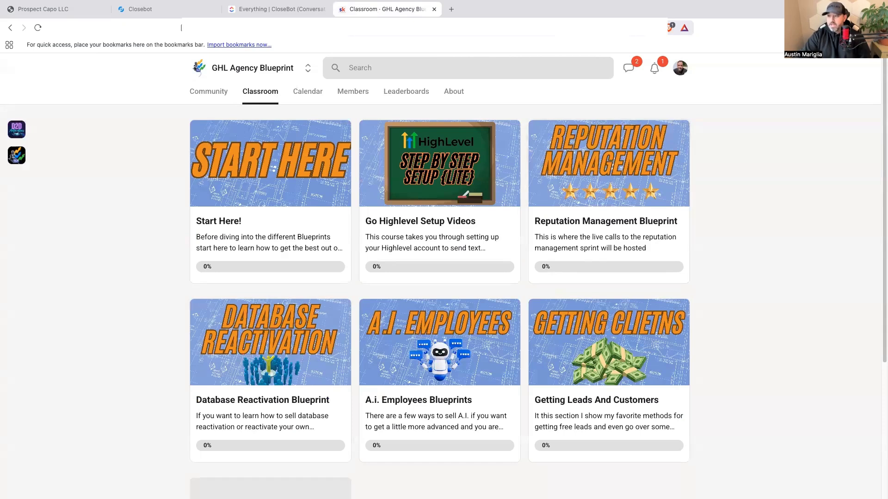
{"action": "left_click", "coordinate": [256, 409]}
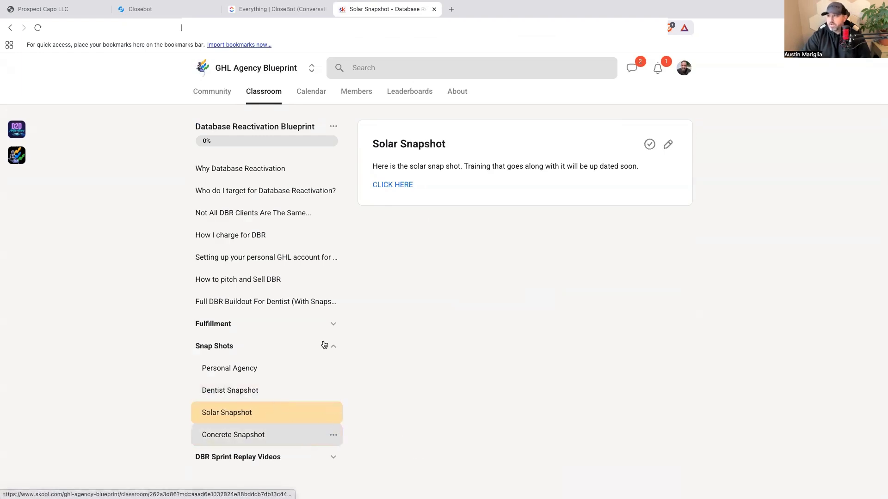
{"action": "key", "text": "ctrl+1"}
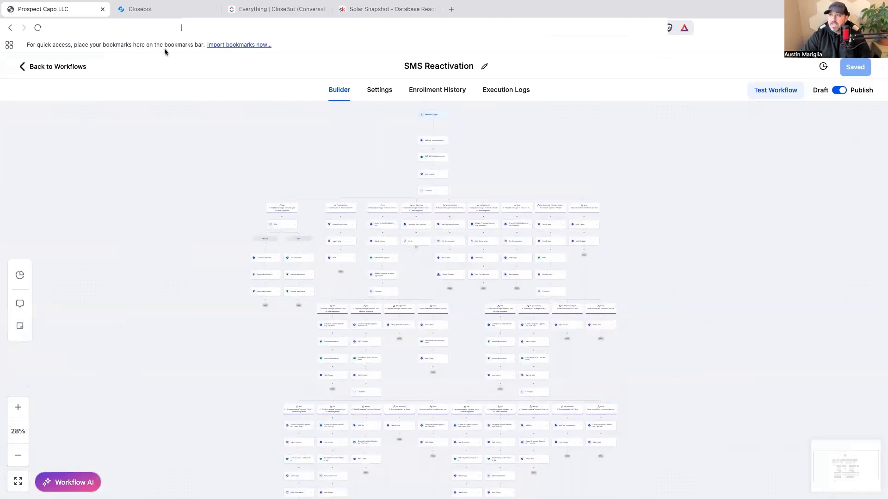
- Zoom the SMS Reactivation canvas from 28% to 48%, pan around, then to 69% on the reply condition
{"action": "left_click", "coordinate": [164, 10]}
{"action": "key", "text": "ctrl+1"}
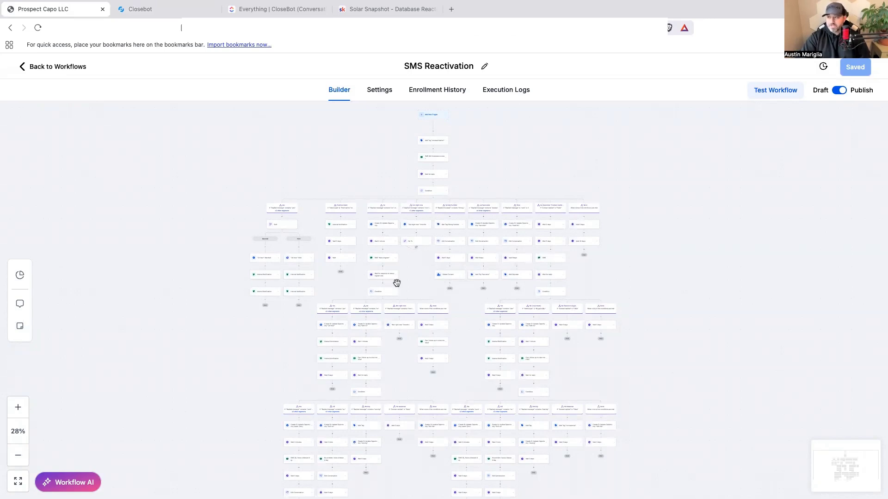
{"action": "left_click", "coordinate": [20, 411]}
{"action": "left_click", "coordinate": [20, 416]}
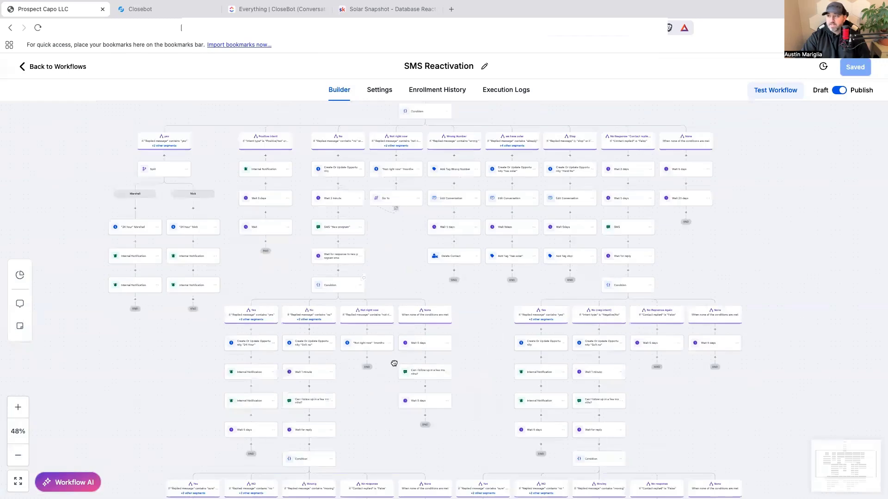
{"action": "scroll", "coordinate": [394, 363], "scroll_direction": "up", "scroll_amount": 2}
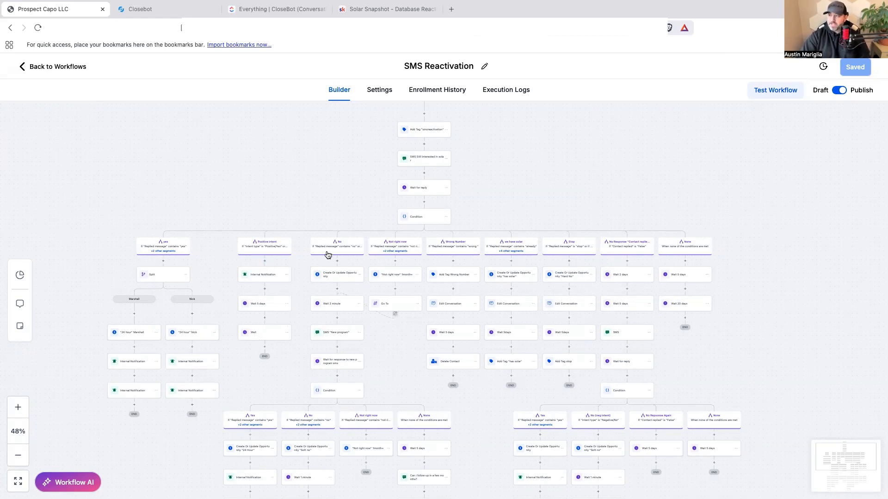
{"action": "scroll", "coordinate": [344, 304], "scroll_direction": "down", "scroll_amount": 1}
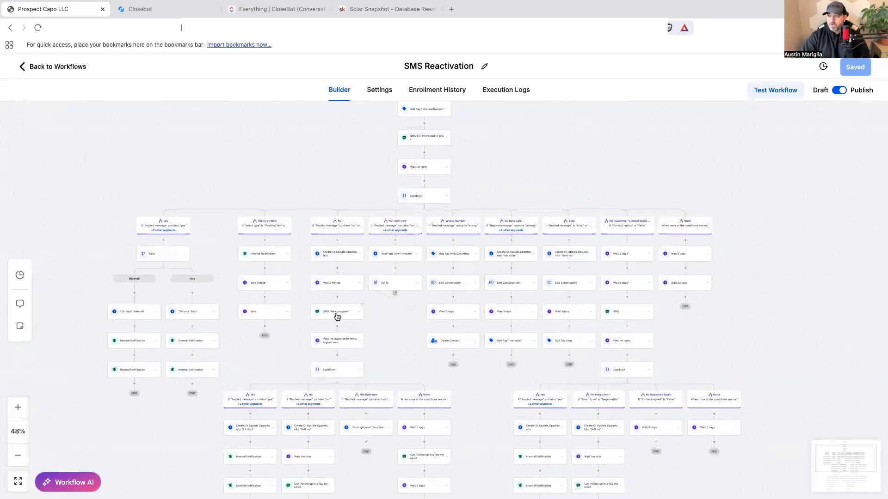
{"action": "scroll", "coordinate": [342, 311], "scroll_direction": "down", "scroll_amount": 3}
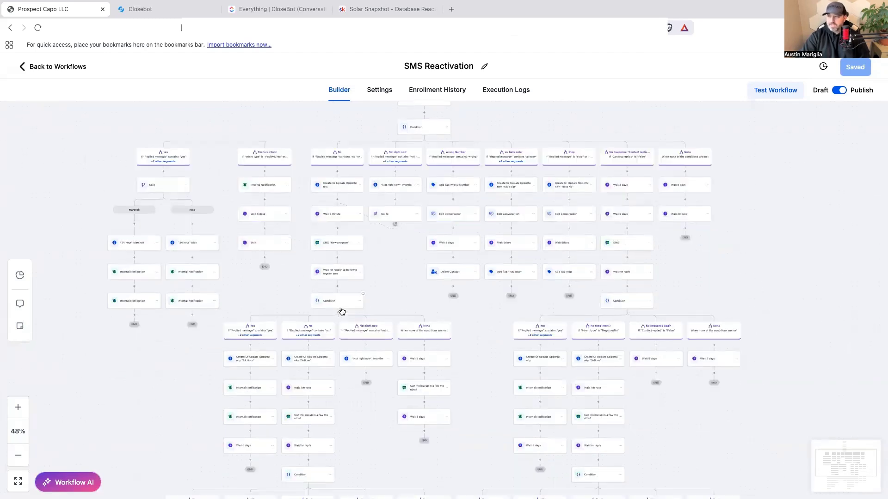
{"action": "scroll", "coordinate": [343, 311], "scroll_direction": "down", "scroll_amount": 9}
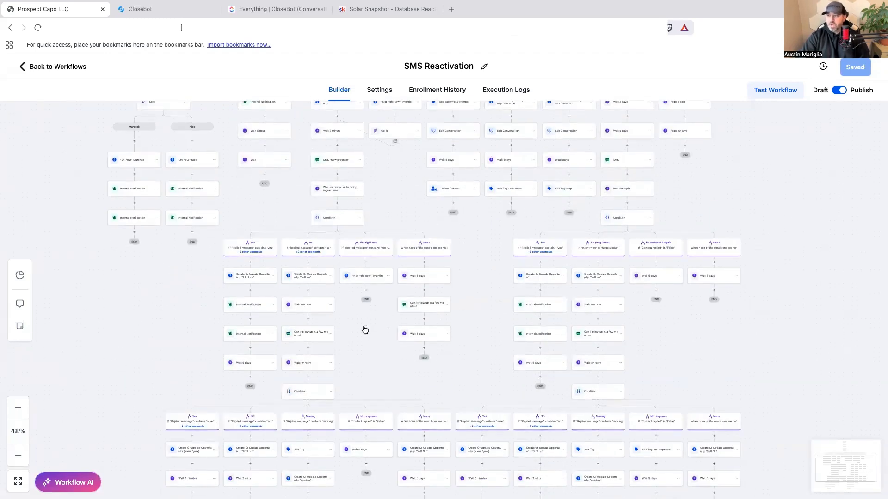
{"action": "scroll", "coordinate": [362, 335], "scroll_direction": "up", "scroll_amount": 11}
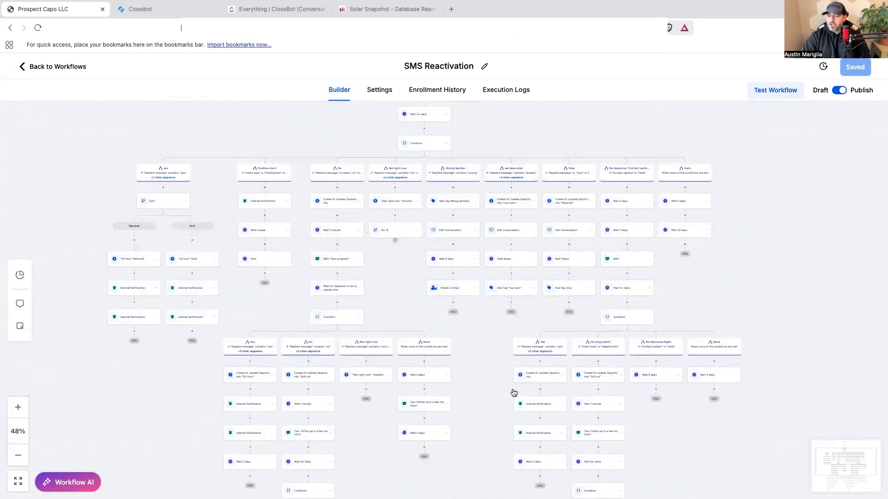
{"action": "scroll", "coordinate": [513, 389], "scroll_direction": "up", "scroll_amount": 4}
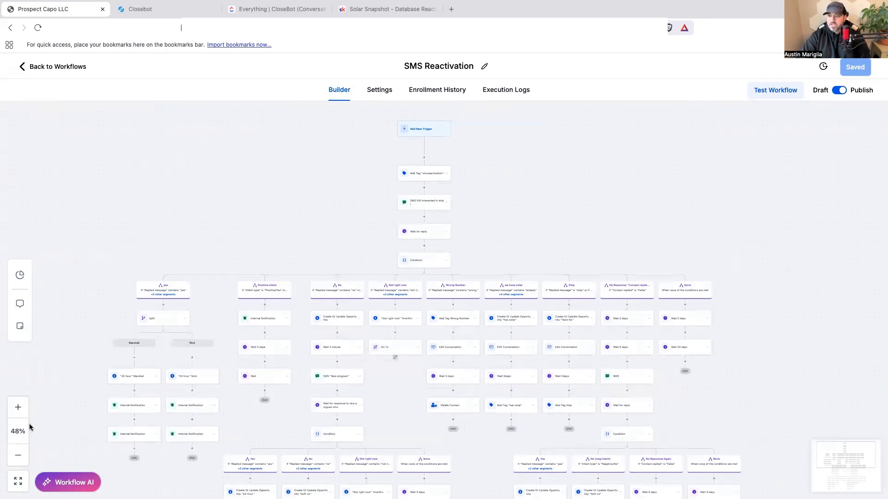
{"action": "left_click", "coordinate": [18, 407]}
{"action": "left_click", "coordinate": [18, 408]}
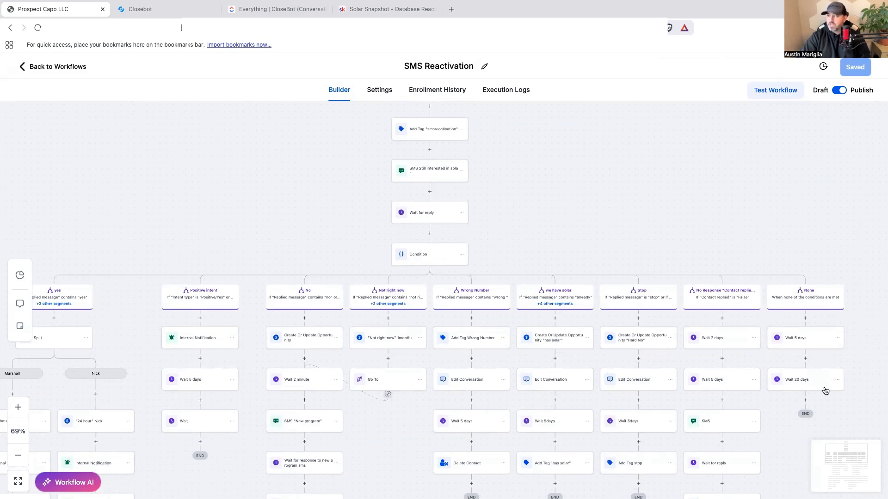
{"action": "left_click", "coordinate": [525, 305]}
{"action": "scroll", "coordinate": [620, 345], "scroll_direction": "down", "scroll_amount": 2}
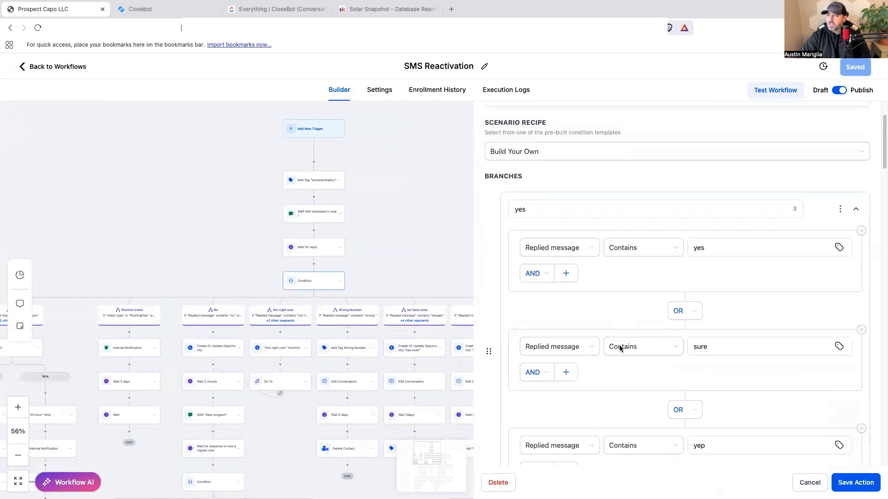
{"action": "scroll", "coordinate": [588, 257], "scroll_direction": "down", "scroll_amount": 3}
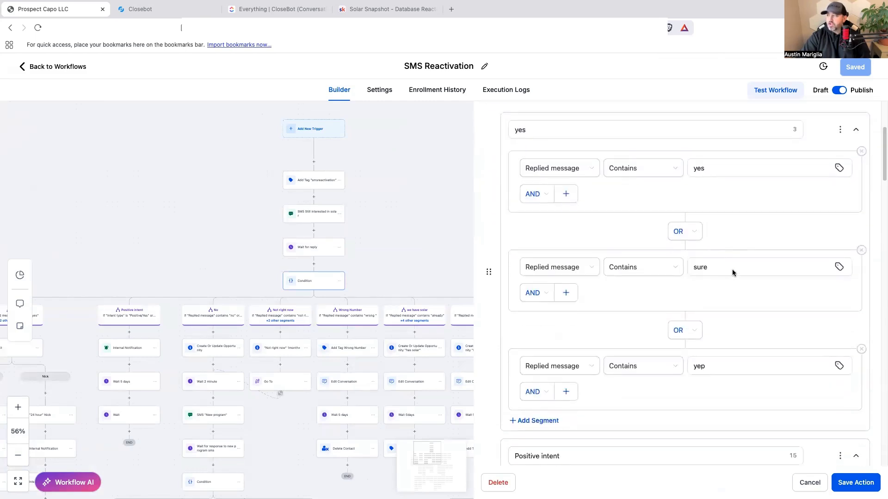
{"action": "scroll", "coordinate": [718, 324], "scroll_direction": "down", "scroll_amount": 4}
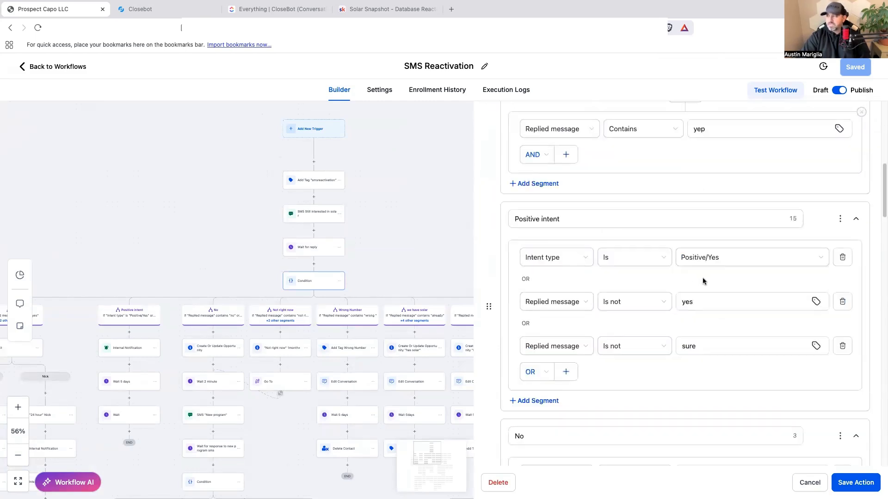
{"action": "scroll", "coordinate": [721, 309], "scroll_direction": "down", "scroll_amount": 5}
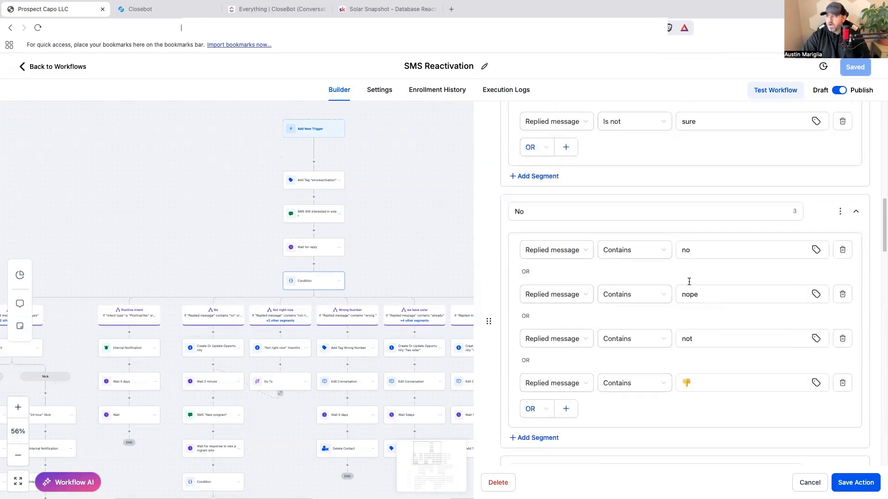
{"action": "scroll", "coordinate": [689, 296], "scroll_direction": "down", "scroll_amount": 1}
{"action": "left_click", "coordinate": [682, 364]}
{"action": "double_click", "coordinate": [682, 364]}
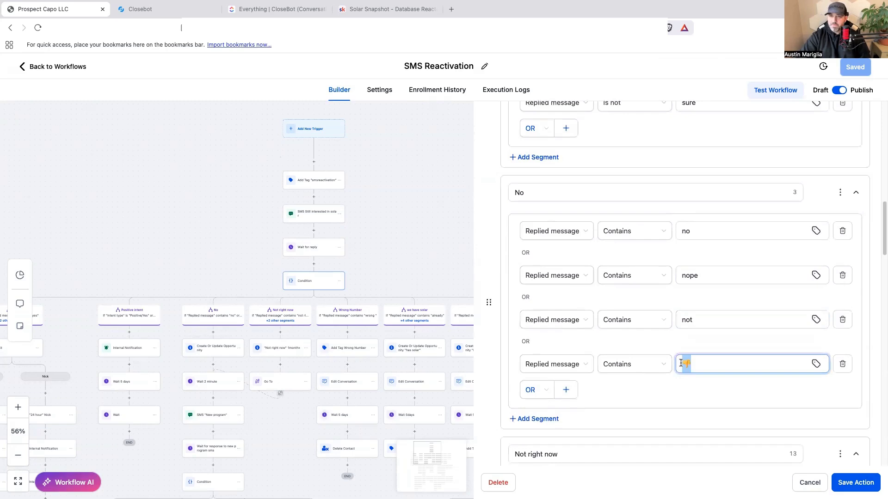
{"action": "scroll", "coordinate": [712, 363], "scroll_direction": "down", "scroll_amount": 3}
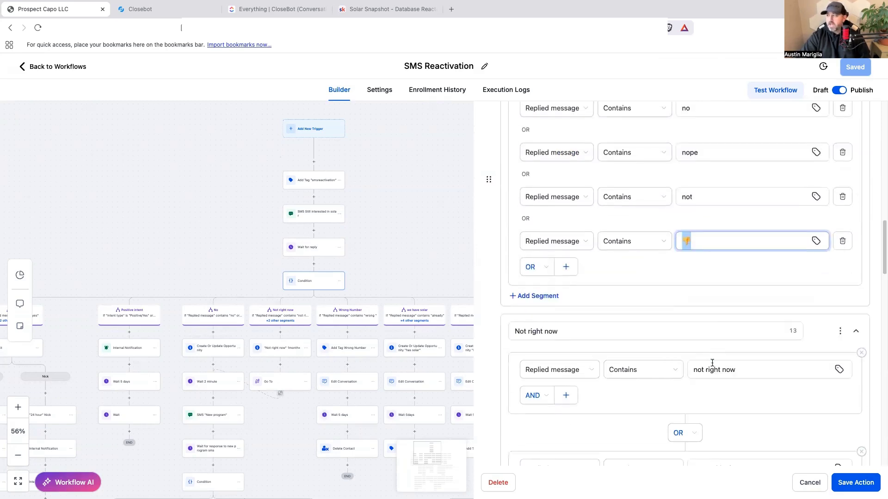
{"action": "scroll", "coordinate": [685, 301], "scroll_direction": "down", "scroll_amount": 6}
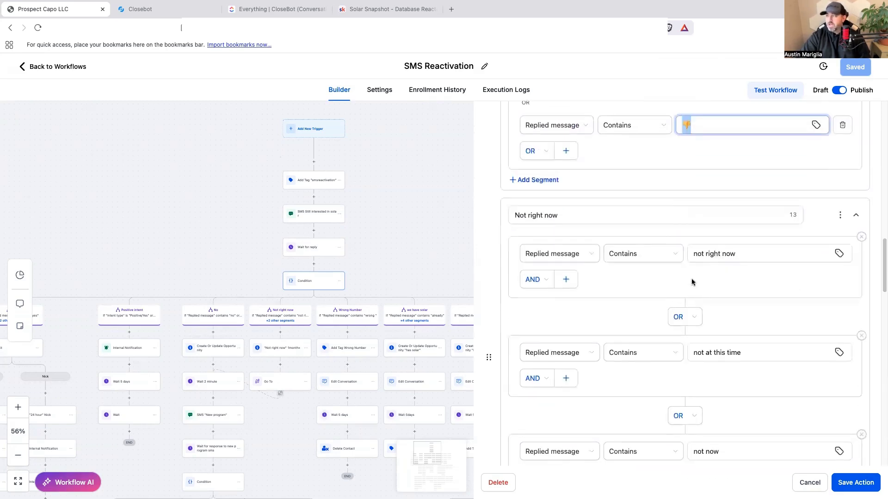
{"action": "scroll", "coordinate": [699, 305], "scroll_direction": "down", "scroll_amount": 9}
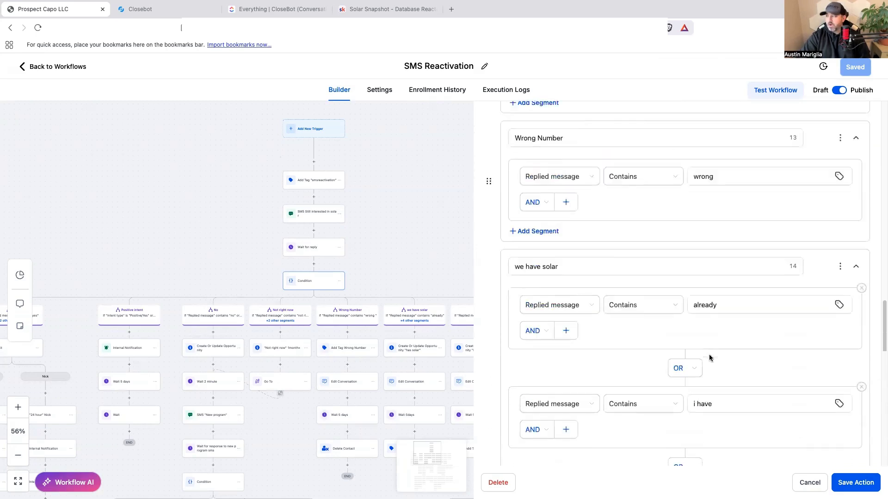
{"action": "scroll", "coordinate": [708, 287], "scroll_direction": "down", "scroll_amount": 2}
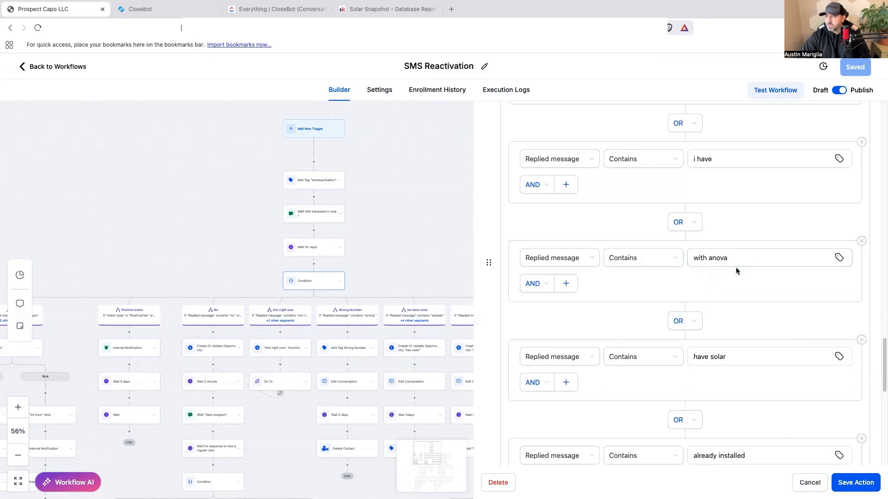
{"action": "scroll", "coordinate": [722, 359], "scroll_direction": "down", "scroll_amount": 6}
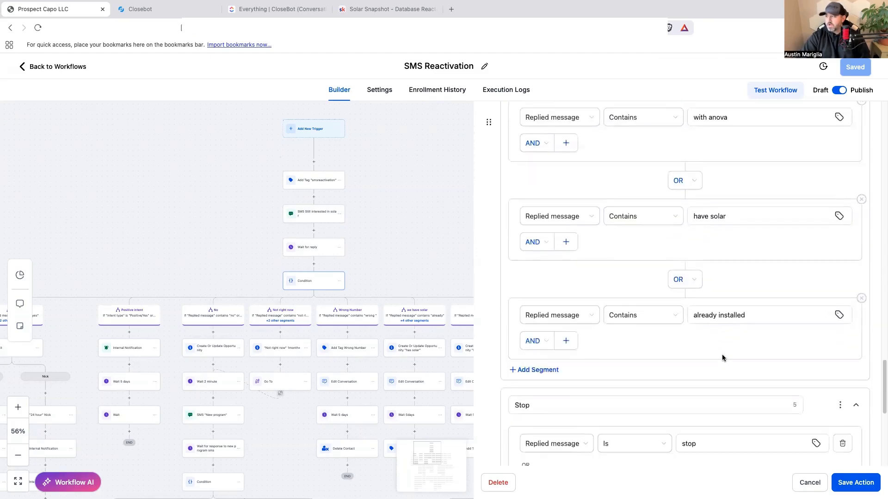
{"action": "scroll", "coordinate": [722, 356], "scroll_direction": "down", "scroll_amount": 4}
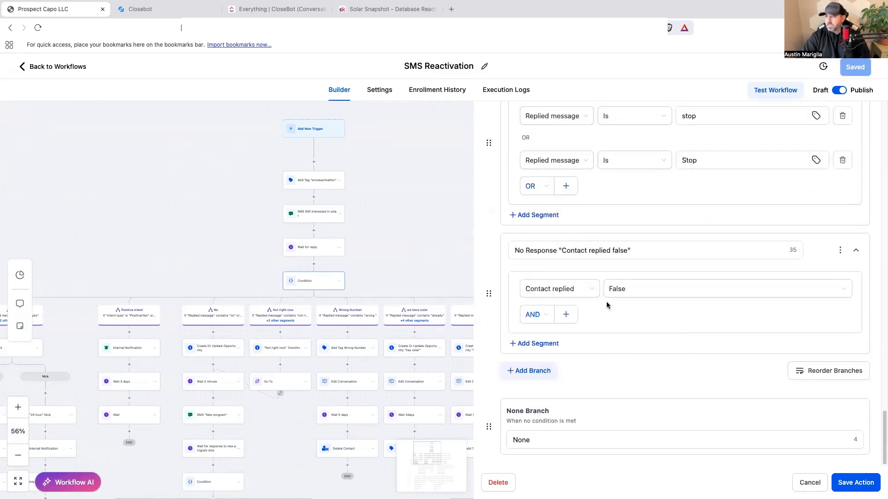
{"action": "left_click", "coordinate": [810, 483]}
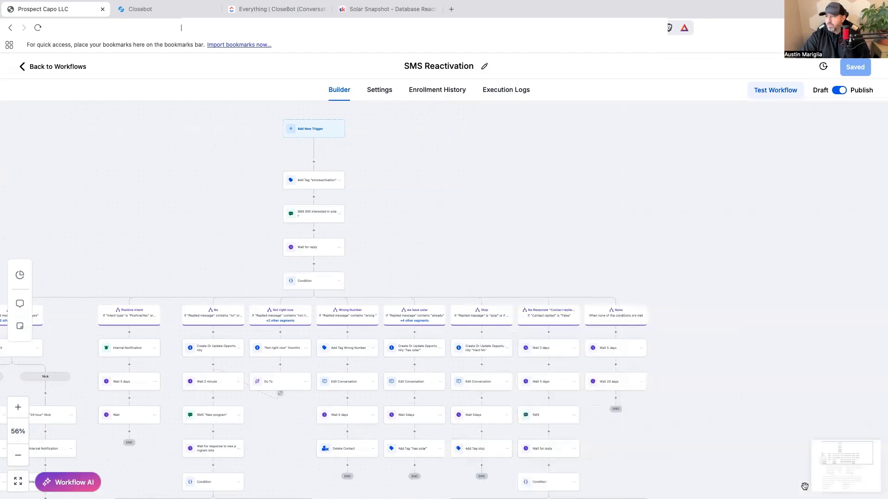
{"action": "scroll", "coordinate": [450, 274], "scroll_direction": "left", "scroll_amount": 5}
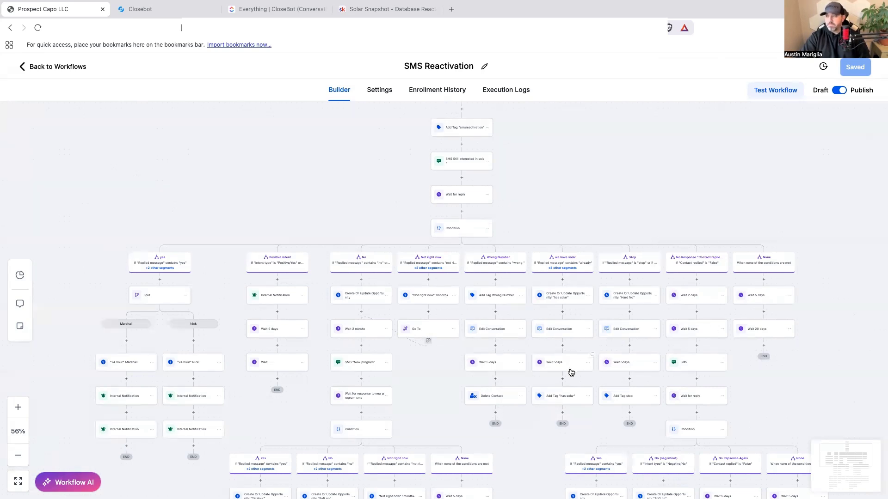
{"action": "scroll", "coordinate": [542, 456], "scroll_direction": "down", "scroll_amount": 1}
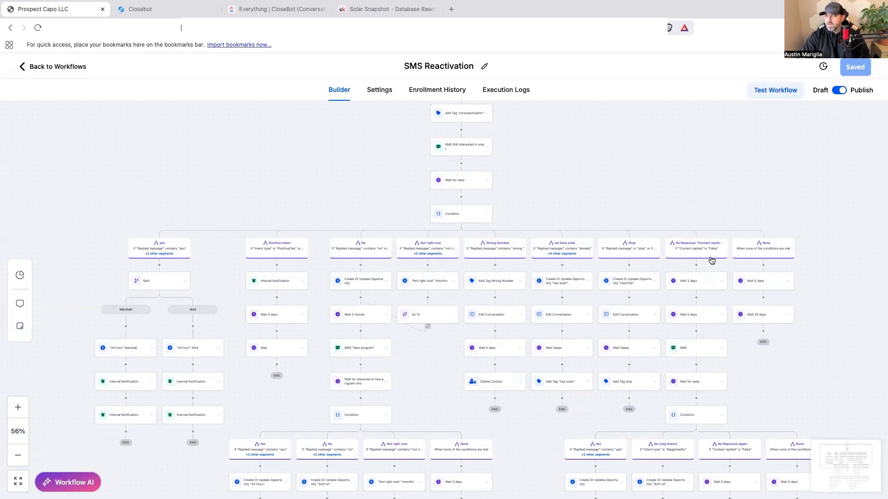
{"action": "scroll", "coordinate": [712, 261], "scroll_direction": "down", "scroll_amount": 4}
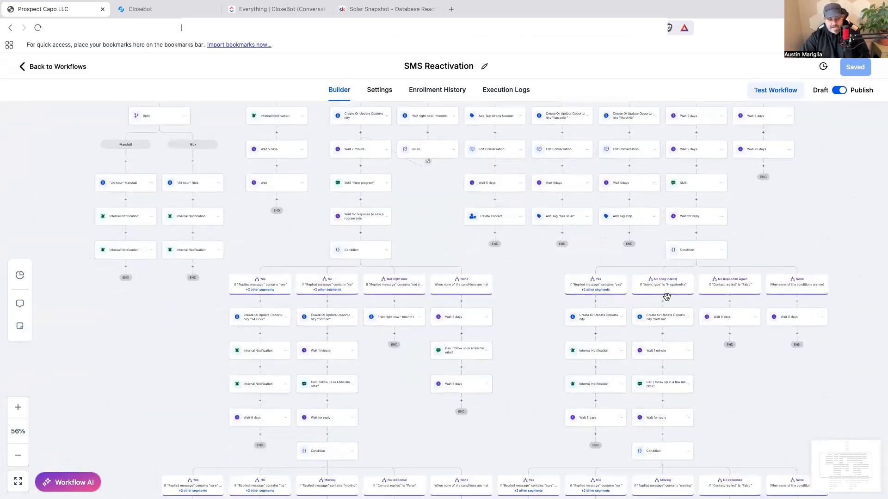
{"action": "scroll", "coordinate": [668, 301], "scroll_direction": "down", "scroll_amount": 1}
{"action": "scroll", "coordinate": [669, 305], "scroll_direction": "down", "scroll_amount": 8}
{"action": "scroll", "coordinate": [670, 305], "scroll_direction": "up", "scroll_amount": 4}
{"action": "scroll", "coordinate": [670, 315], "scroll_direction": "up", "scroll_amount": 10}
{"action": "scroll", "coordinate": [671, 313], "scroll_direction": "down", "scroll_amount": 1}
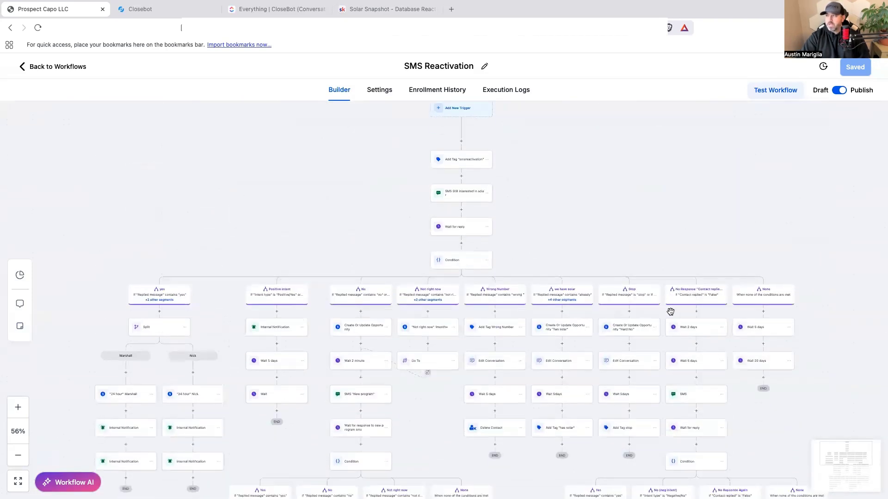
{"action": "scroll", "coordinate": [670, 313], "scroll_direction": "down", "scroll_amount": 1}
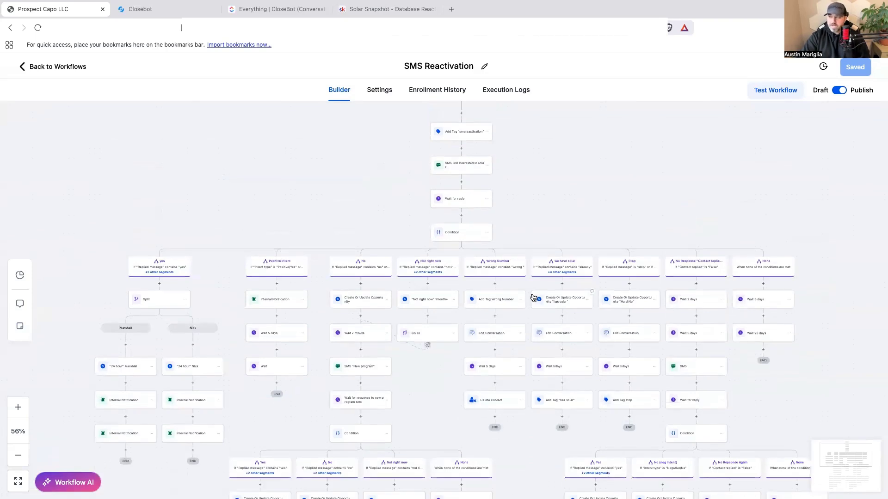
{"action": "scroll", "coordinate": [534, 299], "scroll_direction": "down", "scroll_amount": 1}
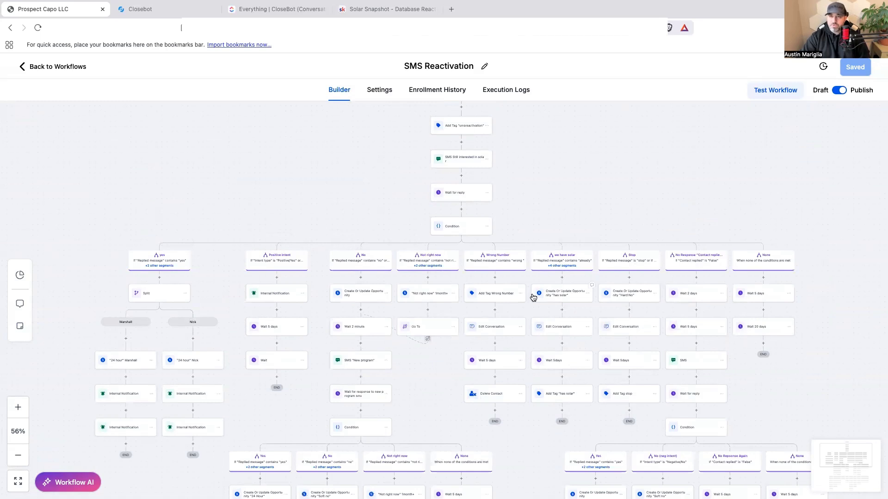
{"action": "scroll", "coordinate": [500, 286], "scroll_direction": "down", "scroll_amount": 1}
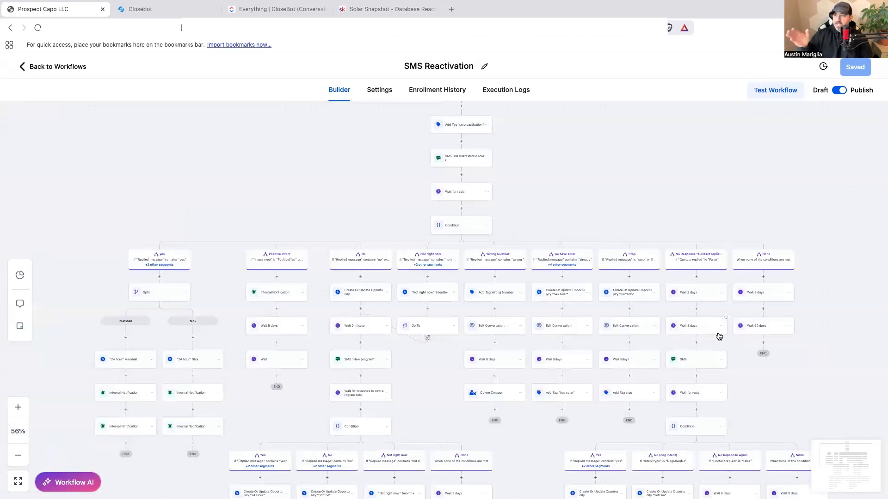
{"action": "scroll", "coordinate": [641, 366], "scroll_direction": "down", "scroll_amount": 1}
{"action": "scroll", "coordinate": [641, 366], "scroll_direction": "down", "scroll_amount": 1}
{"action": "scroll", "coordinate": [640, 366], "scroll_direction": "up", "scroll_amount": 1}
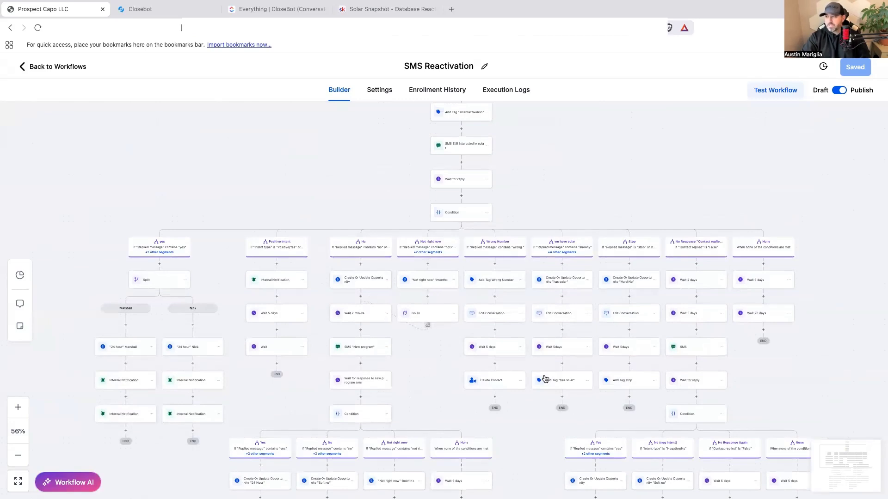
{"action": "scroll", "coordinate": [496, 313], "scroll_direction": "down", "scroll_amount": 2}
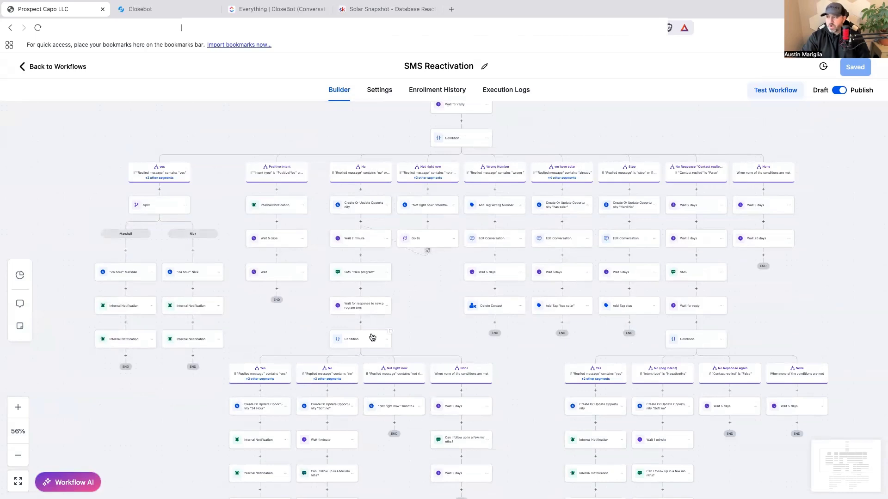
{"action": "scroll", "coordinate": [414, 340], "scroll_direction": "up", "scroll_amount": 3}
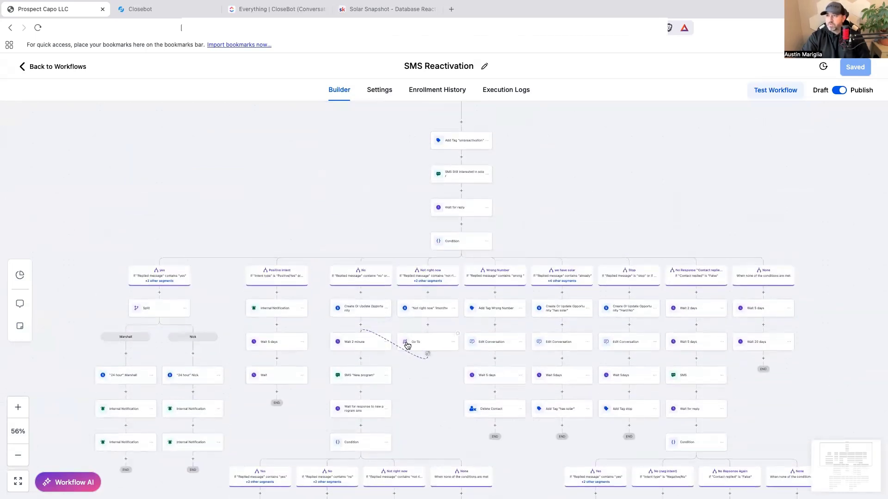
- Show Closebot's Solar DBR flow and zoom in on the solar-interest question's four branches
{"action": "left_click", "coordinate": [166, 10]}
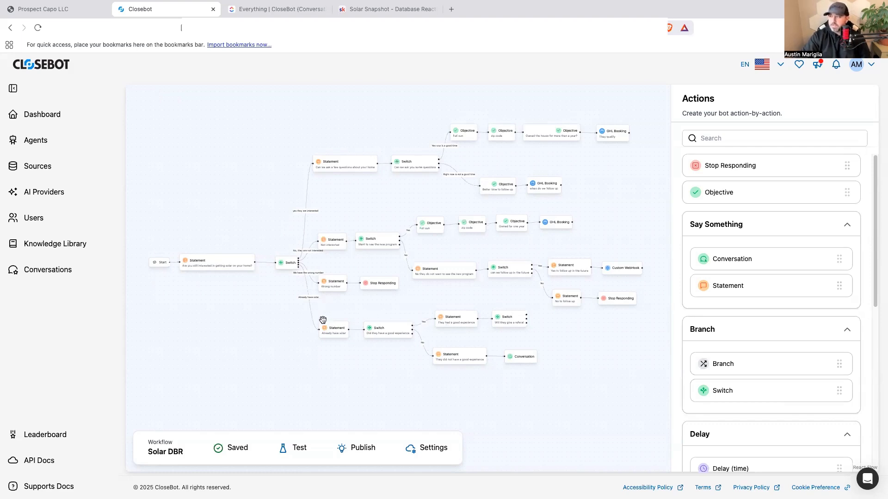
{"action": "scroll", "coordinate": [284, 285], "scroll_direction": "up", "scroll_amount": 2}
{"action": "scroll", "coordinate": [286, 290], "scroll_direction": "down", "scroll_amount": 1}
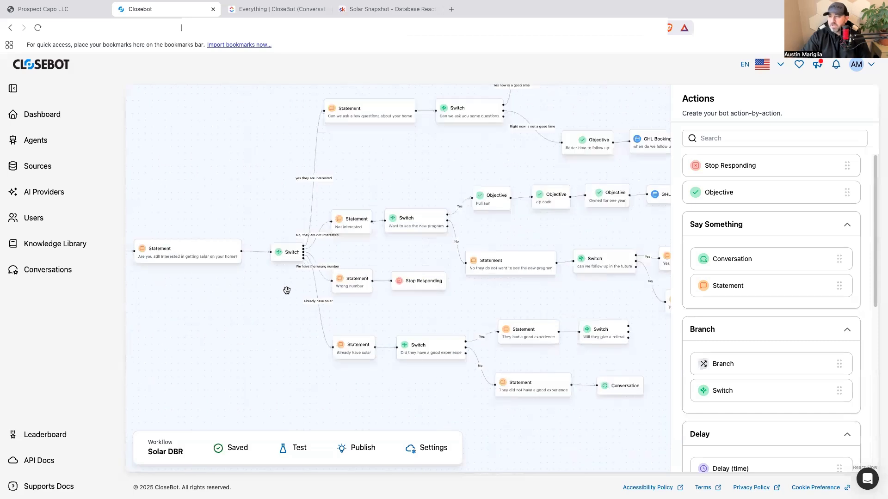
- Open the SMS Reactivation top Condition and scroll its Positive intent, No, Not right now and Wrong Number rules
{"action": "left_click", "coordinate": [51, 9]}
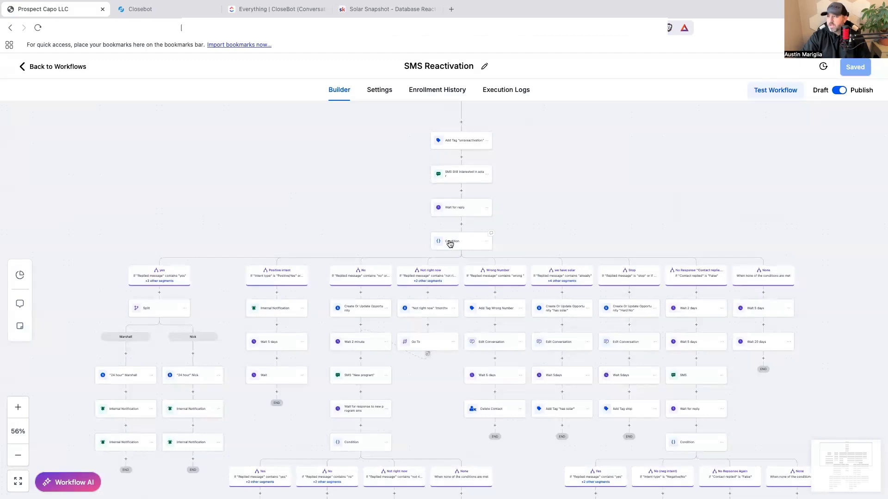
{"action": "left_click", "coordinate": [449, 244]}
{"action": "scroll", "coordinate": [698, 282], "scroll_direction": "down", "scroll_amount": 6}
{"action": "scroll", "coordinate": [701, 285], "scroll_direction": "down", "scroll_amount": 5}
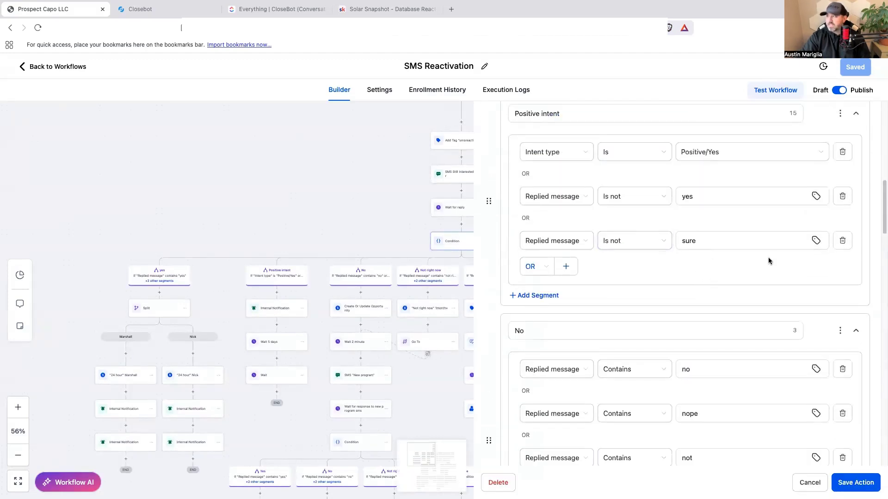
{"action": "scroll", "coordinate": [769, 260], "scroll_direction": "up", "scroll_amount": 2}
{"action": "scroll", "coordinate": [769, 268], "scroll_direction": "up", "scroll_amount": 1}
{"action": "scroll", "coordinate": [721, 309], "scroll_direction": "down", "scroll_amount": 3}
{"action": "scroll", "coordinate": [693, 296], "scroll_direction": "down", "scroll_amount": 15}
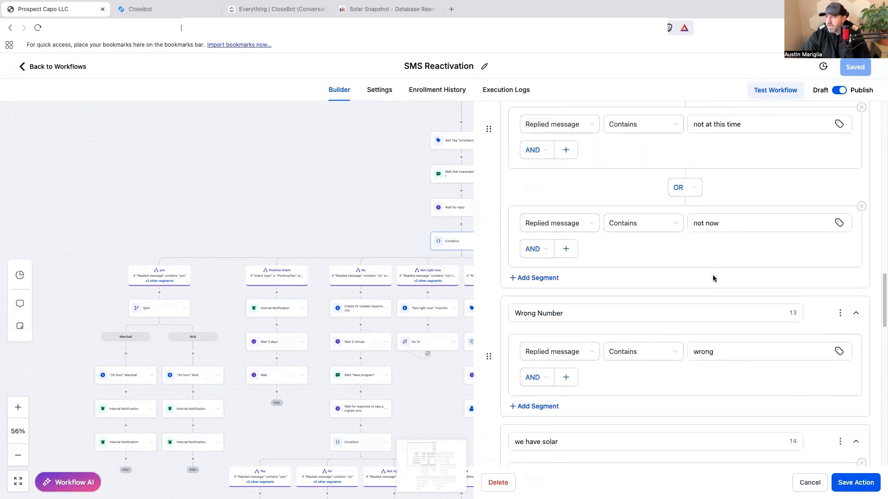
{"action": "scroll", "coordinate": [713, 308], "scroll_direction": "up", "scroll_amount": 6}
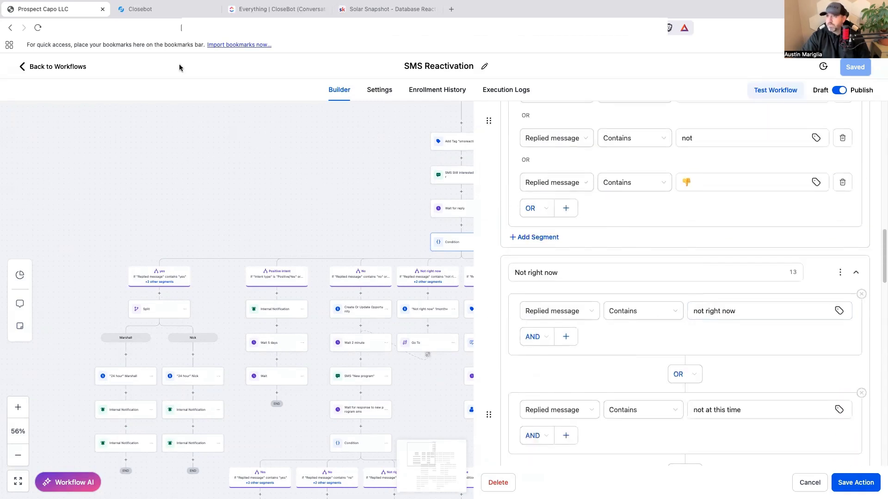
- Return to the Solar DBR flow and zoom in on the opening Switch
{"action": "left_click", "coordinate": [177, 10]}
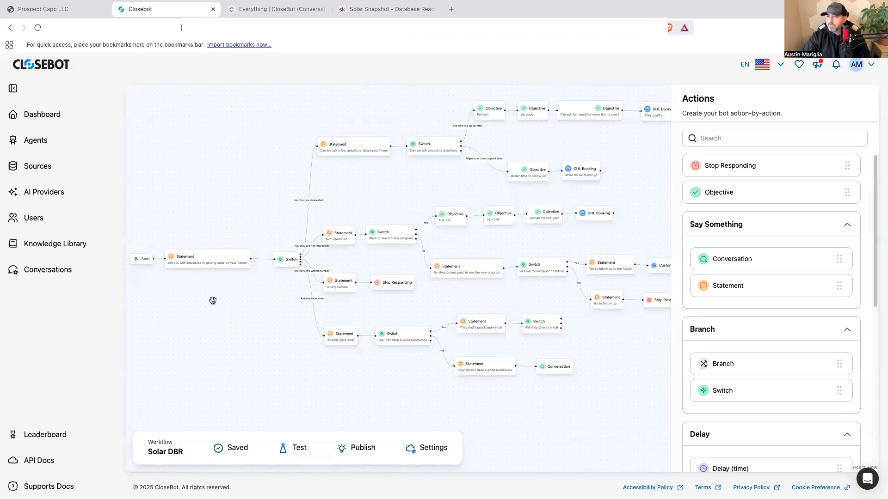
{"action": "scroll", "coordinate": [293, 309], "scroll_direction": "up", "scroll_amount": 3}
{"action": "scroll", "coordinate": [293, 309], "scroll_direction": "up", "scroll_amount": 1}
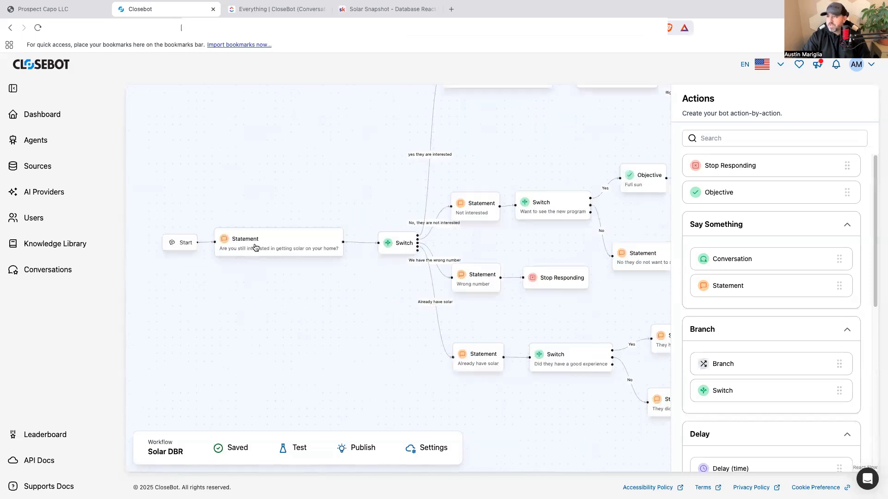
{"action": "scroll", "coordinate": [299, 290], "scroll_direction": "up", "scroll_amount": 1}
{"action": "scroll", "coordinate": [271, 295], "scroll_direction": "right", "scroll_amount": 3}
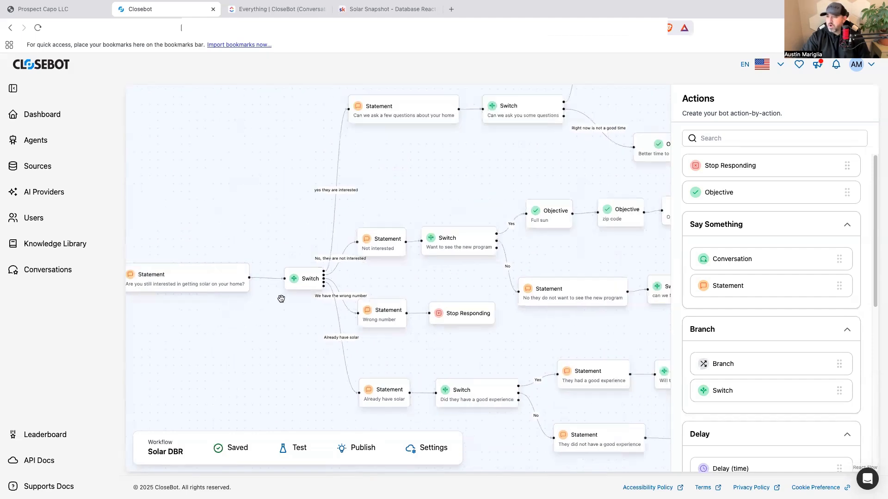
- Review the first Switch's four interest cases, then publish the Solar DBR bot and start a test chat
{"action": "left_click", "coordinate": [305, 281]}
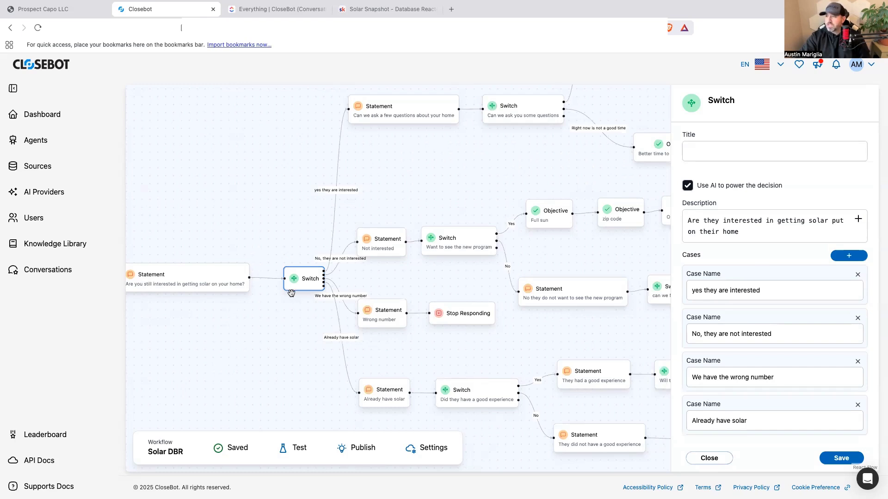
{"action": "left_click", "coordinate": [363, 448]}
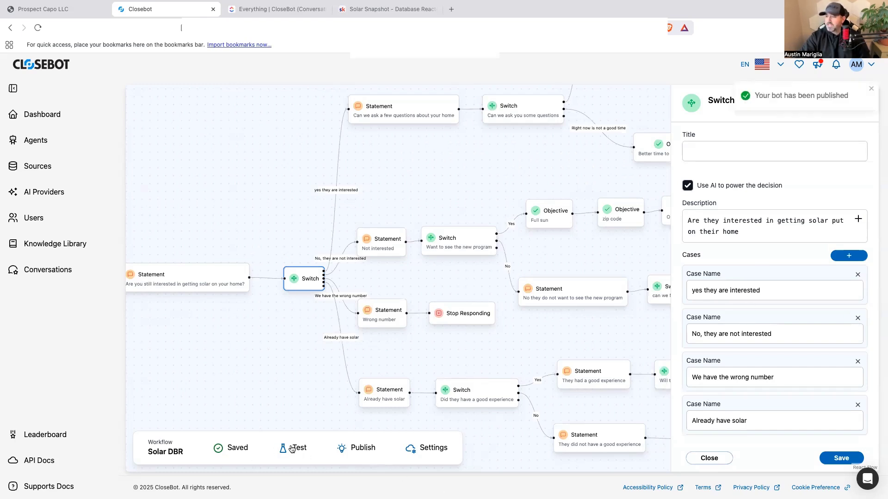
{"action": "left_click", "coordinate": [296, 449]}
- Confirm publishing and reply 'yeah sure', then 'fine', in the Solar DBR test chat
{"action": "left_click", "coordinate": [516, 97]}
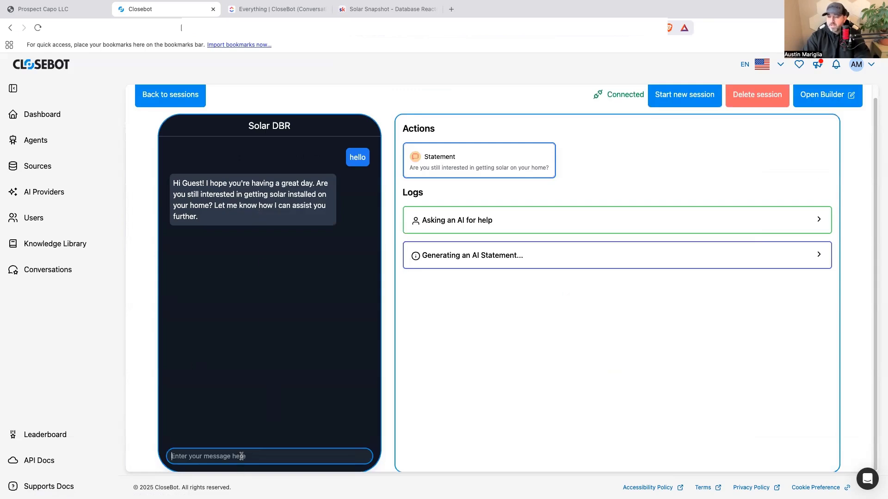
{"action": "type", "text": "yeah sure"}
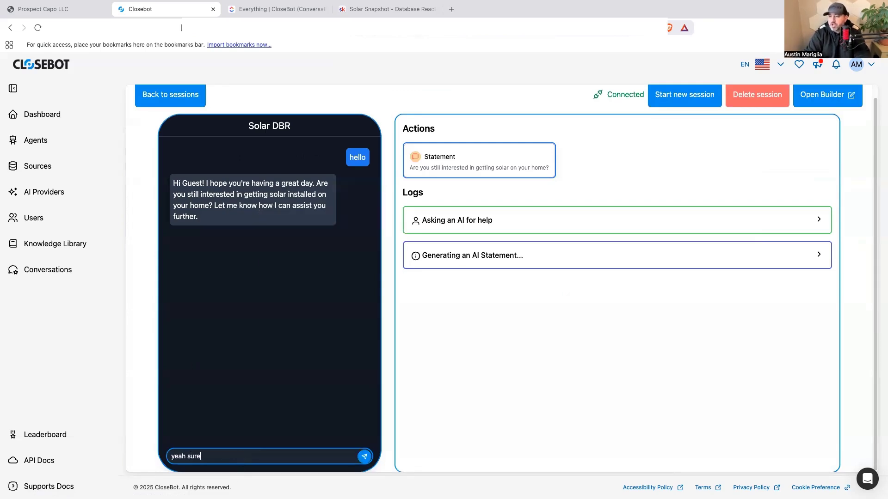
{"action": "key", "text": "Return"}
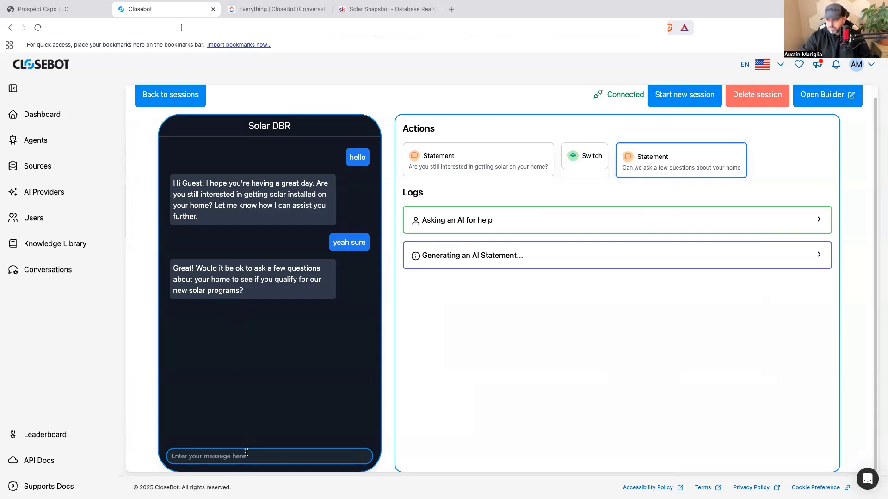
{"action": "type", "text": "fine"}
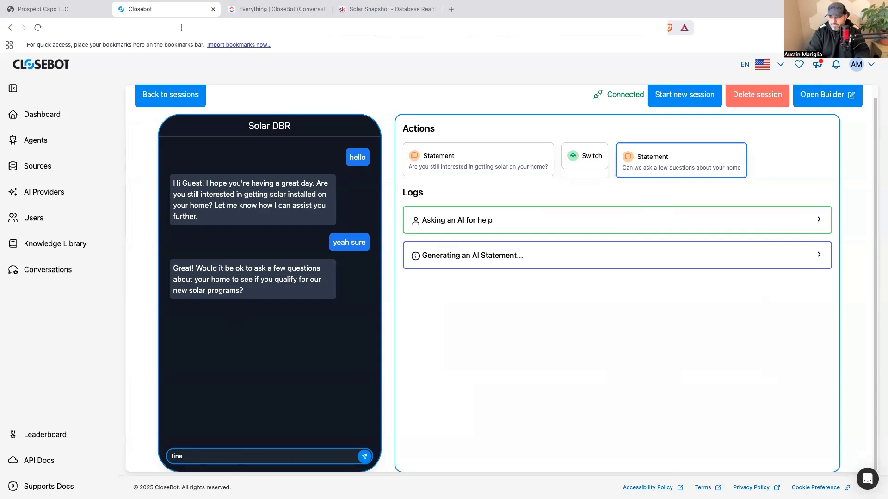
{"action": "key", "text": "Return"}
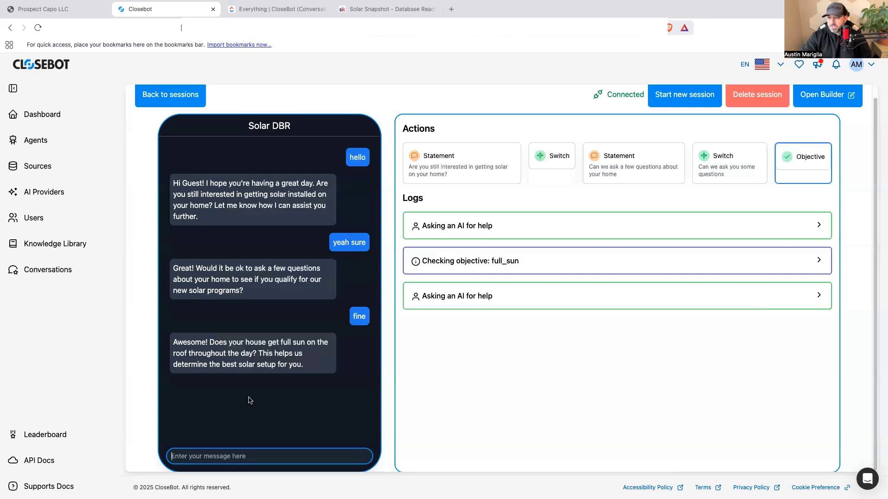
{"action": "left_click", "coordinate": [827, 100]}
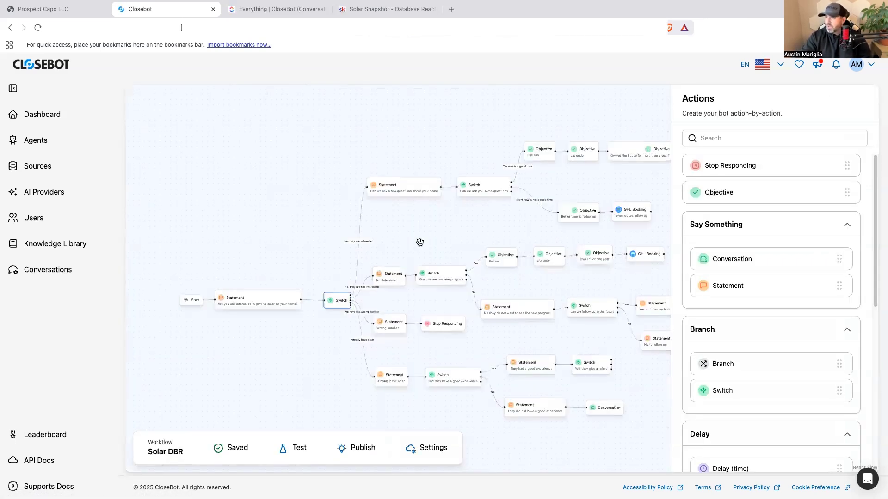
{"action": "left_click", "coordinate": [268, 297]}
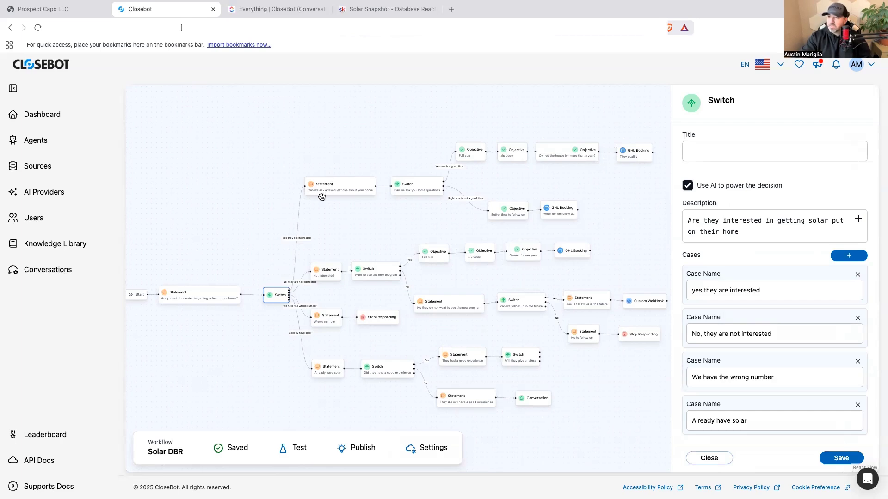
{"action": "left_click_drag", "start_coordinate": [304, 207], "coordinate": [300, 208]}
{"action": "scroll", "coordinate": [300, 208], "scroll_direction": "right", "scroll_amount": 5}
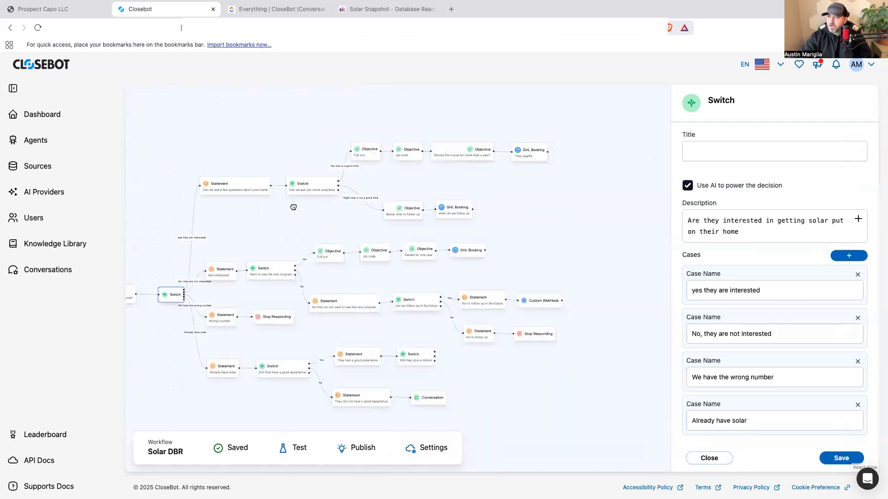
{"action": "left_click", "coordinate": [317, 188]}
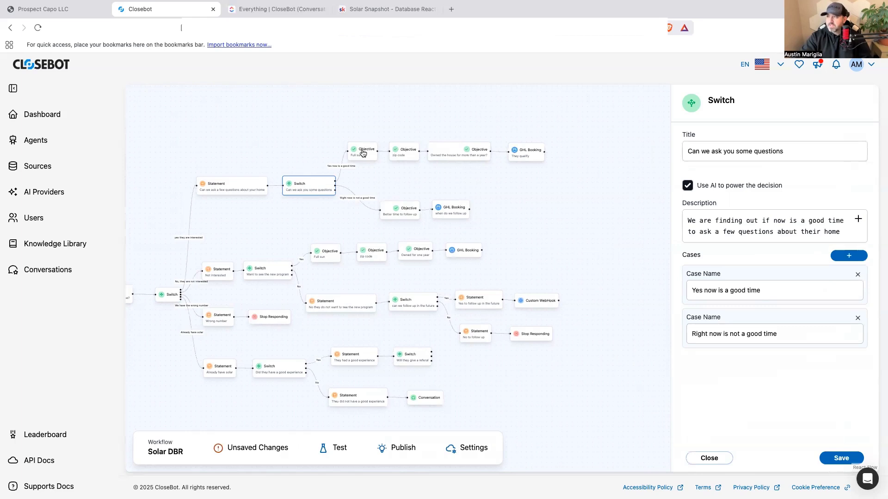
{"action": "left_click_drag", "start_coordinate": [469, 158], "coordinate": [524, 157]}
{"action": "scroll", "coordinate": [531, 192], "scroll_direction": "left", "scroll_amount": 5}
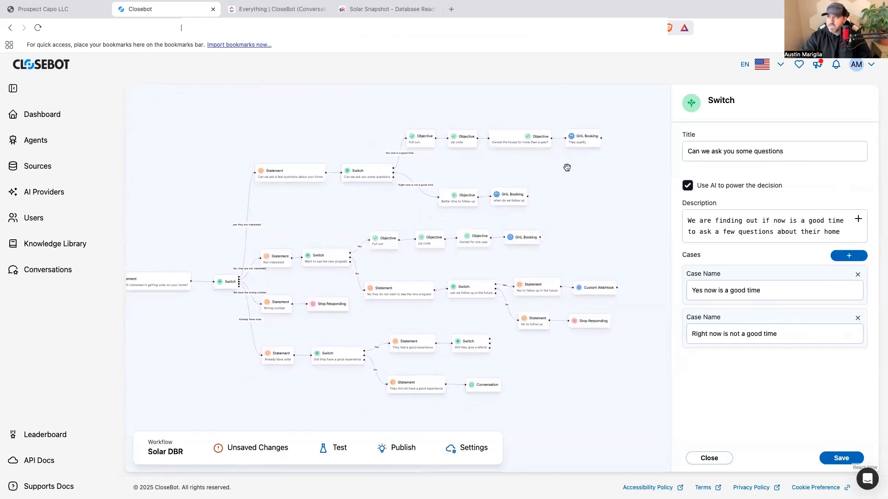
{"action": "left_click_drag", "start_coordinate": [460, 194], "coordinate": [442, 195]}
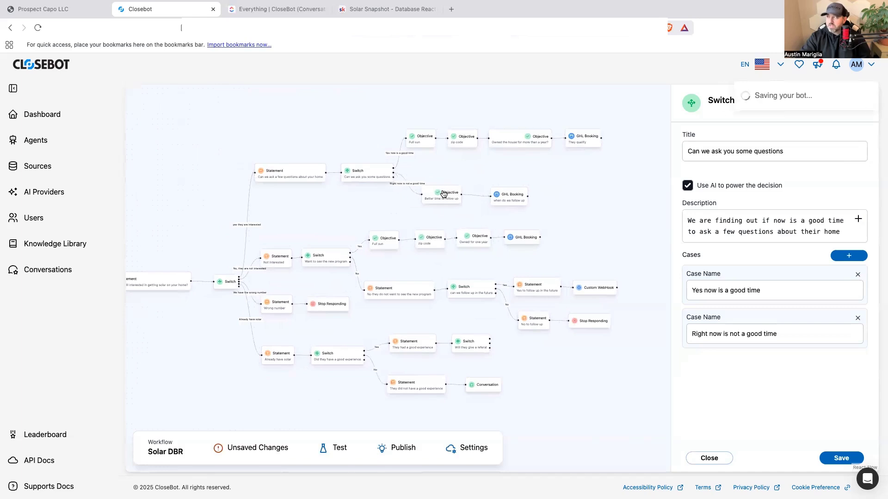
{"action": "left_click_drag", "start_coordinate": [507, 197], "coordinate": [492, 197]}
{"action": "scroll", "coordinate": [416, 259], "scroll_direction": "left", "scroll_amount": 5}
{"action": "scroll", "coordinate": [416, 259], "scroll_direction": "down", "scroll_amount": 3}
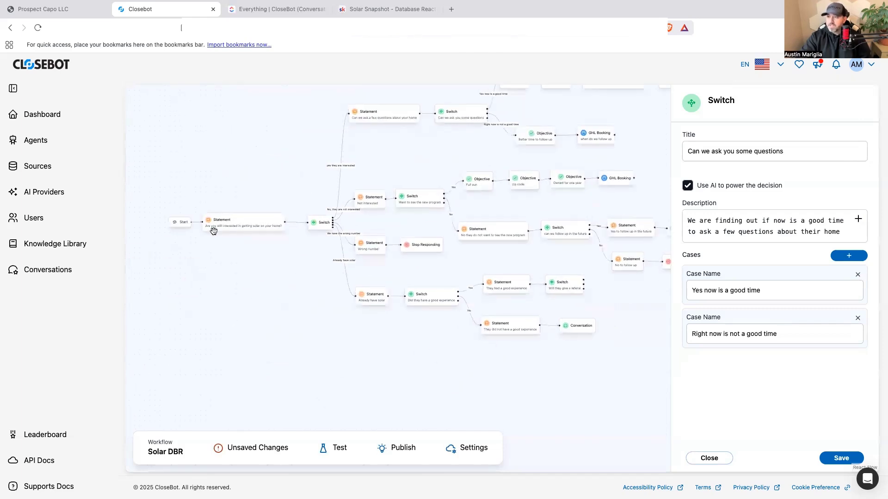
{"action": "left_click_drag", "start_coordinate": [281, 260], "coordinate": [227, 301]}
{"action": "left_click", "coordinate": [273, 252]}
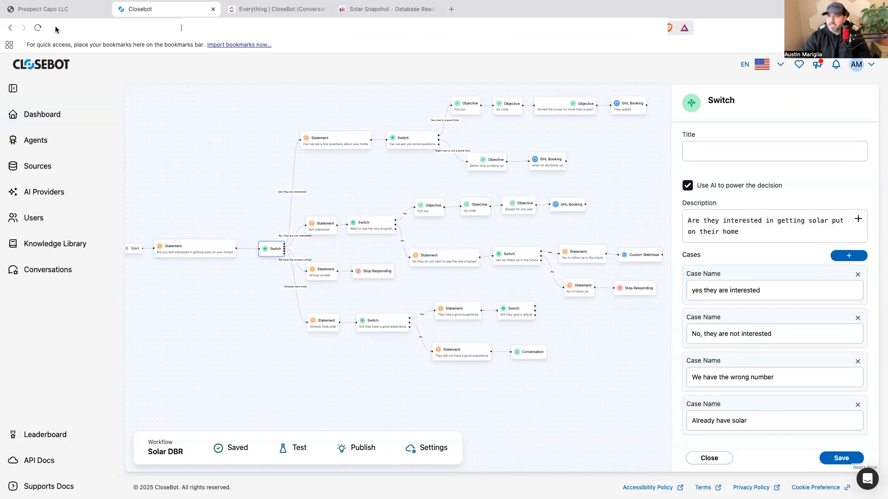
{"action": "left_click", "coordinate": [64, 11]}
{"action": "left_click", "coordinate": [808, 484]}
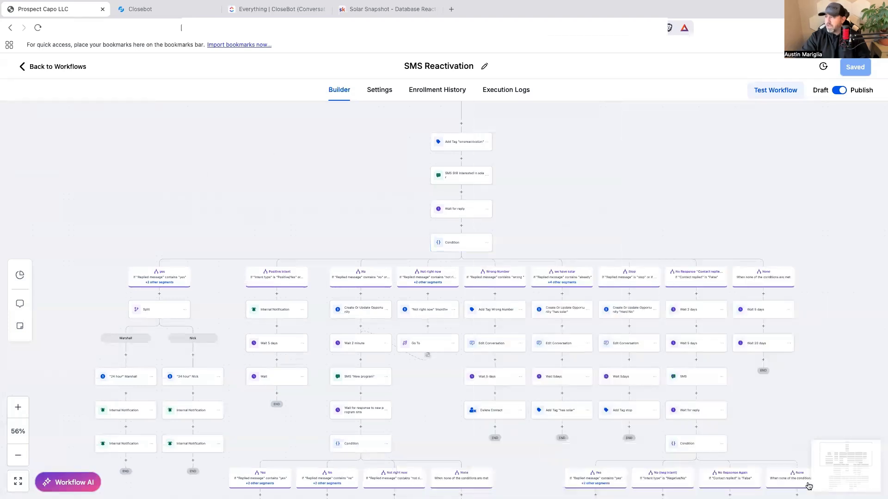
{"action": "scroll", "coordinate": [536, 245], "scroll_direction": "down", "scroll_amount": 3}
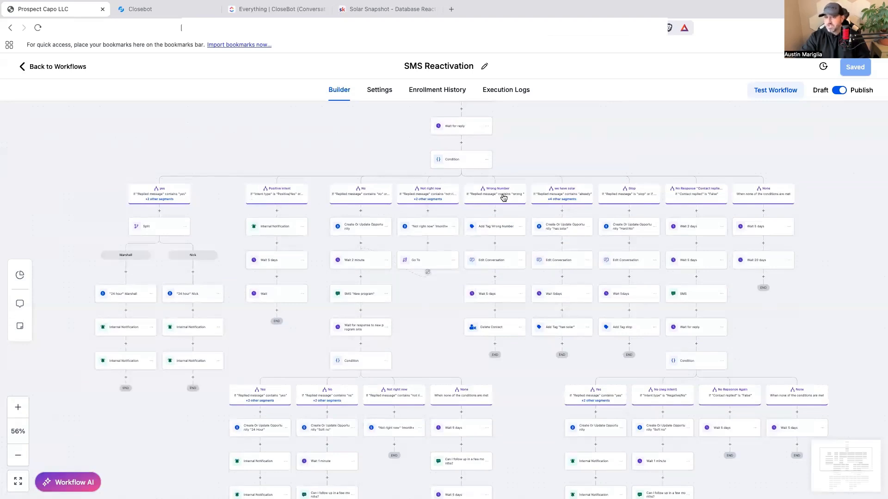
{"action": "left_click", "coordinate": [189, 10]}
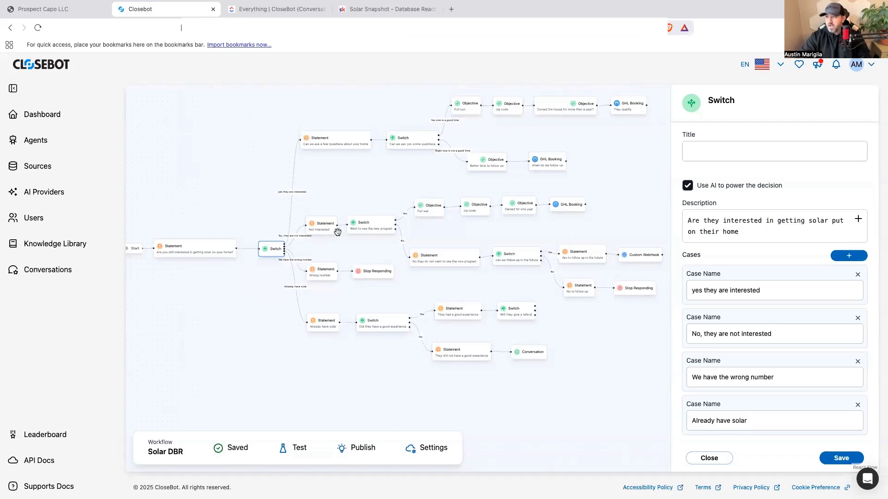
- Open the Want to see the new program switch and line up the Full sun, zip code and GHL Booking nodes
{"action": "left_click_drag", "start_coordinate": [376, 231], "coordinate": [380, 230]}
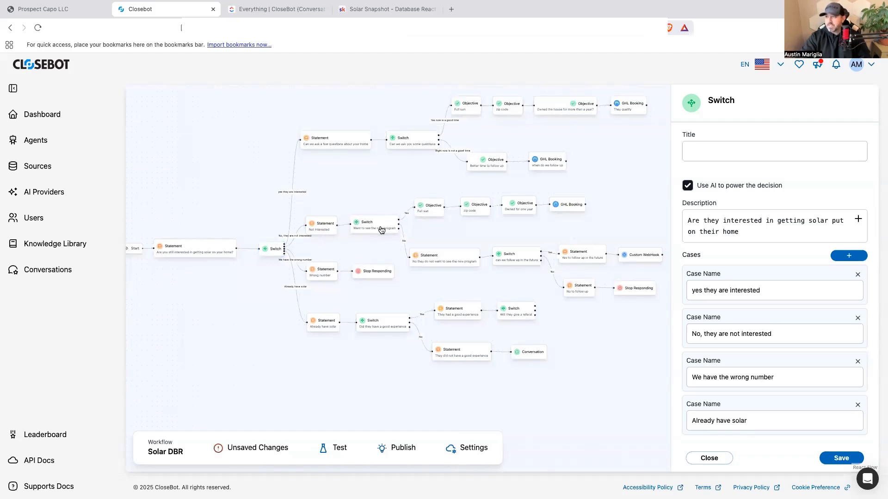
{"action": "left_click", "coordinate": [380, 232]}
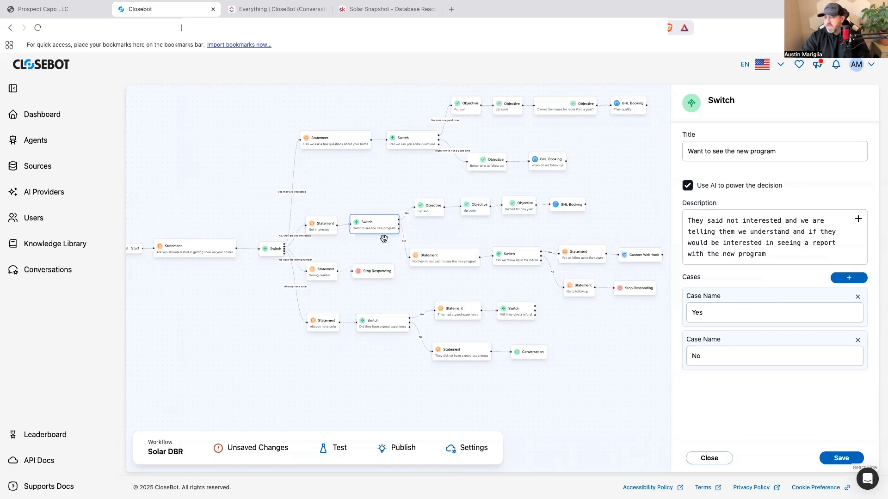
{"action": "left_click_drag", "start_coordinate": [420, 217], "coordinate": [422, 217]}
{"action": "left_click_drag", "start_coordinate": [477, 214], "coordinate": [509, 214]}
{"action": "left_click_drag", "start_coordinate": [575, 208], "coordinate": [583, 210]}
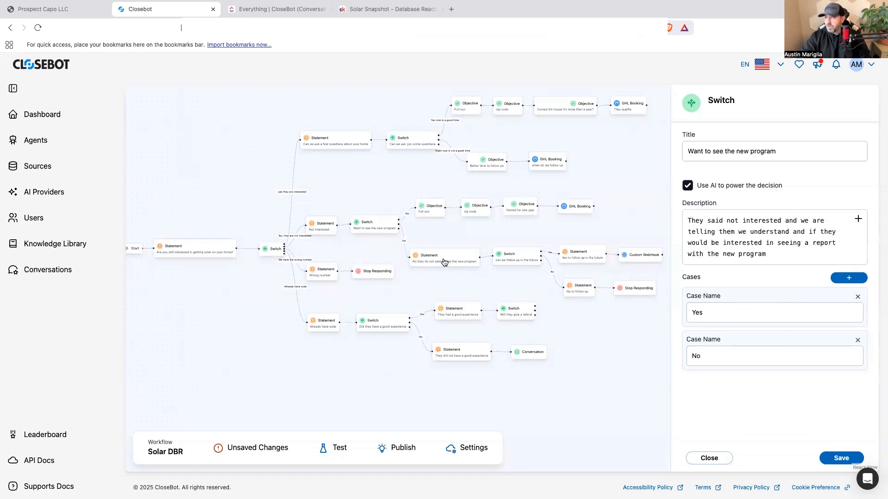
- Align the follow-up Switch, Yes/No statements, Custom WebHook and Stop Responding nodes into tidy rows
{"action": "left_click_drag", "start_coordinate": [516, 265], "coordinate": [515, 271]}
{"action": "left_click_drag", "start_coordinate": [585, 258], "coordinate": [584, 248]}
{"action": "left_click_drag", "start_coordinate": [577, 299], "coordinate": [576, 294]}
{"action": "left_click_drag", "start_coordinate": [637, 260], "coordinate": [638, 250]}
{"action": "left_click_drag", "start_coordinate": [637, 290], "coordinate": [641, 282]}
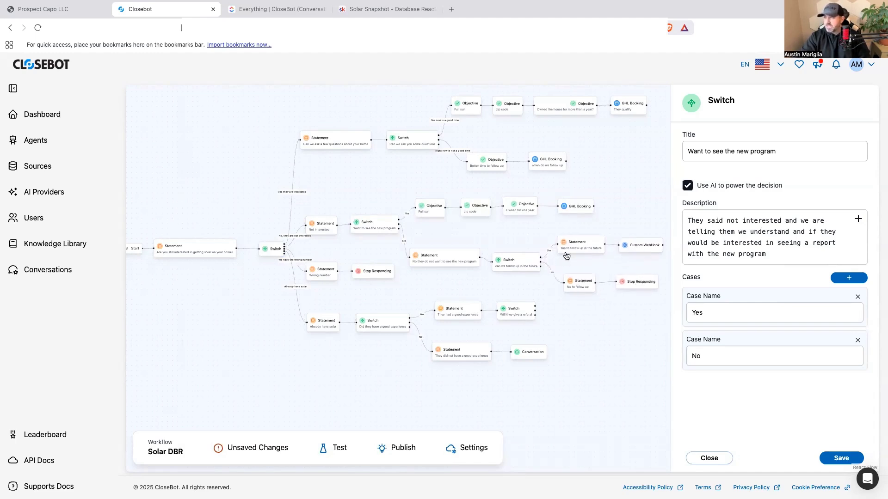
{"action": "scroll", "coordinate": [298, 348], "scroll_direction": "right", "scroll_amount": 1}
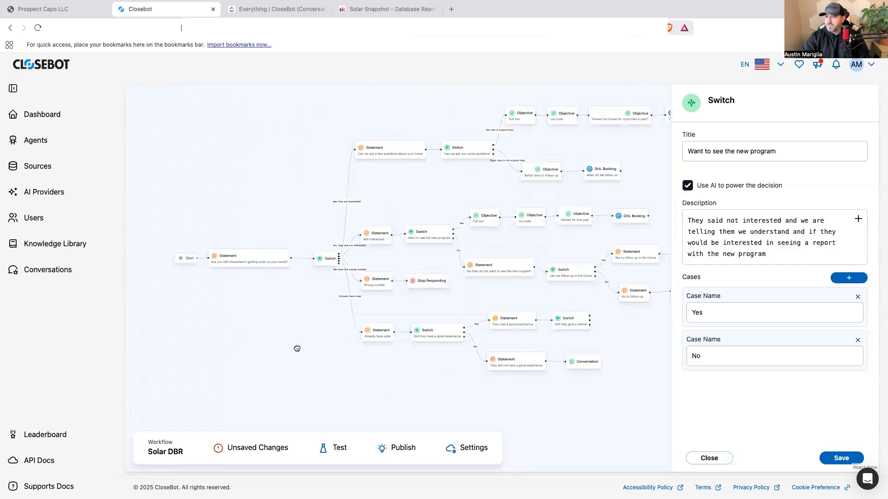
{"action": "scroll", "coordinate": [251, 253], "scroll_direction": "right", "scroll_amount": 1}
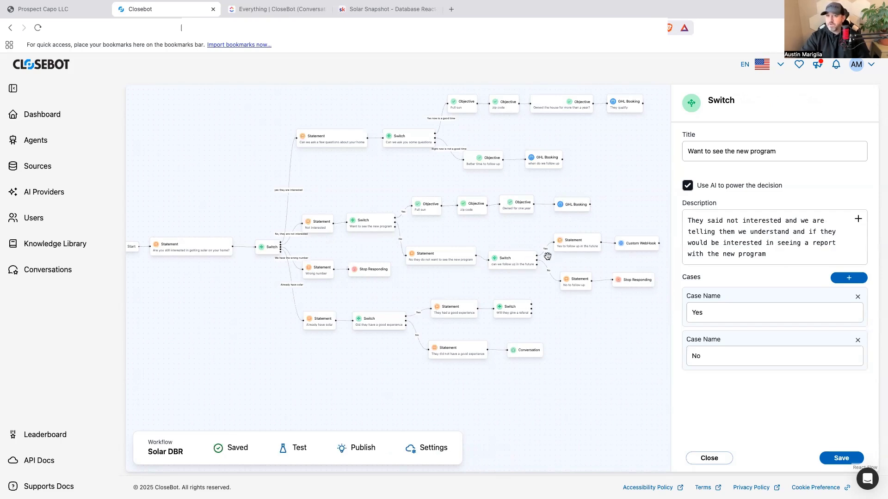
- Bring the GoHighLevel SMS Reactivation workflow back up and scroll through it for comparison
{"action": "left_click", "coordinate": [70, 13]}
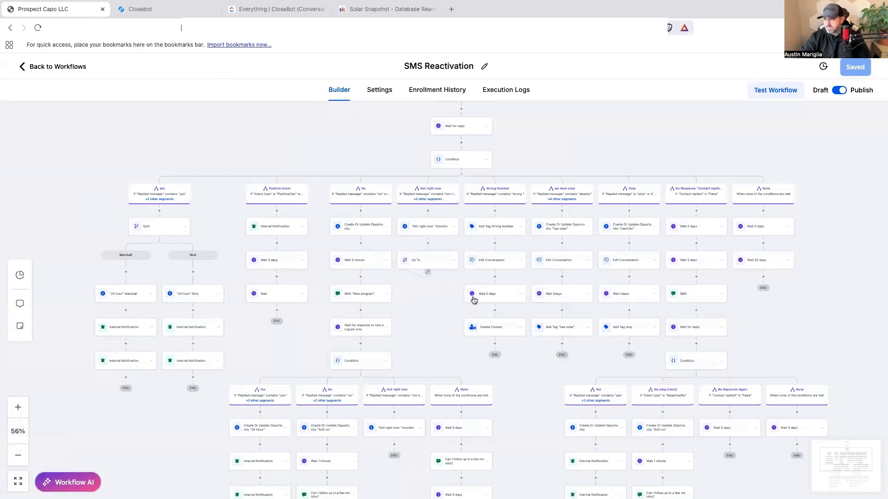
{"action": "scroll", "coordinate": [438, 322], "scroll_direction": "down", "scroll_amount": 1}
{"action": "scroll", "coordinate": [438, 323], "scroll_direction": "down", "scroll_amount": 2}
{"action": "scroll", "coordinate": [438, 324], "scroll_direction": "down", "scroll_amount": 3}
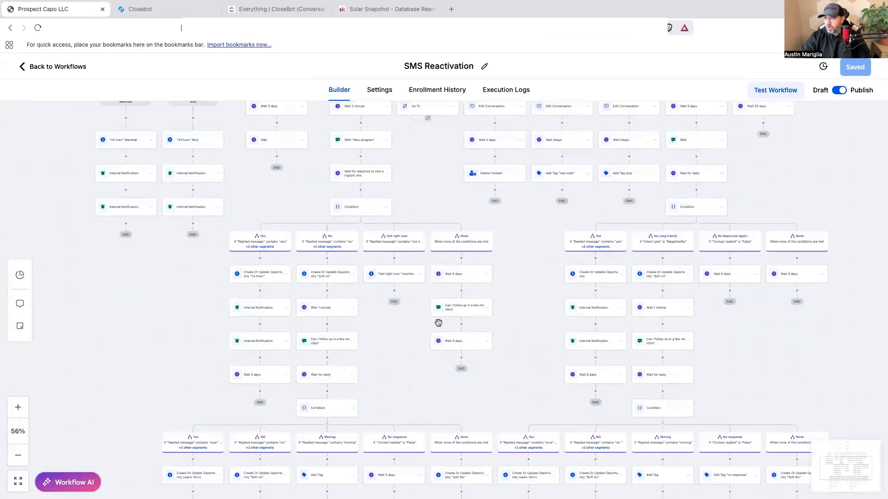
{"action": "scroll", "coordinate": [439, 322], "scroll_direction": "up", "scroll_amount": 8}
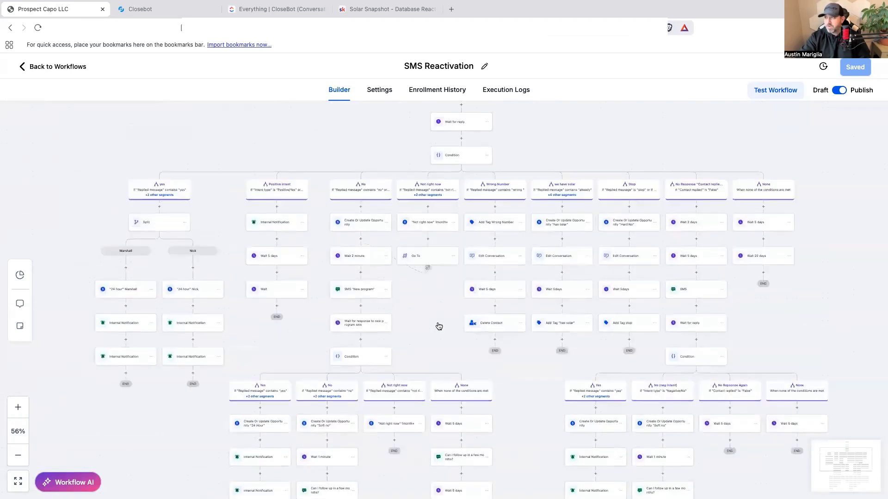
- Back in the Solar DBR flow, pan the canvas and move the wrong-number Stop Responding node down-right
{"action": "left_click", "coordinate": [169, 9]}
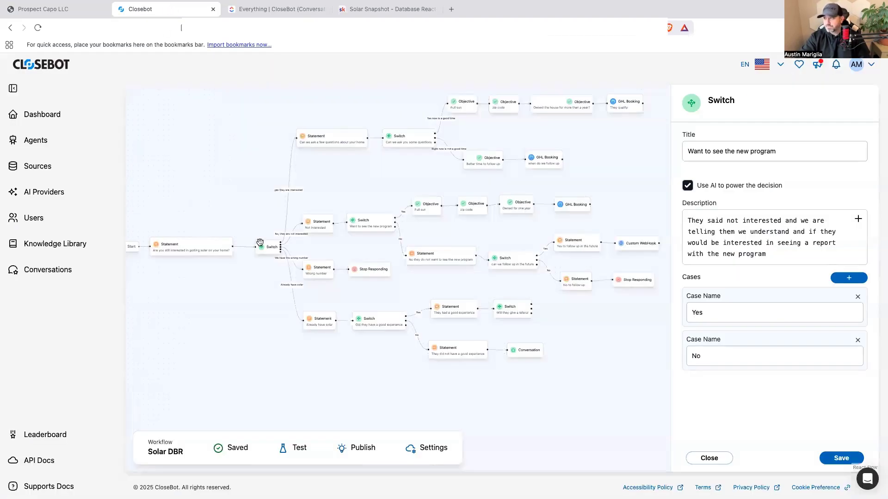
{"action": "left_click", "coordinate": [640, 389]}
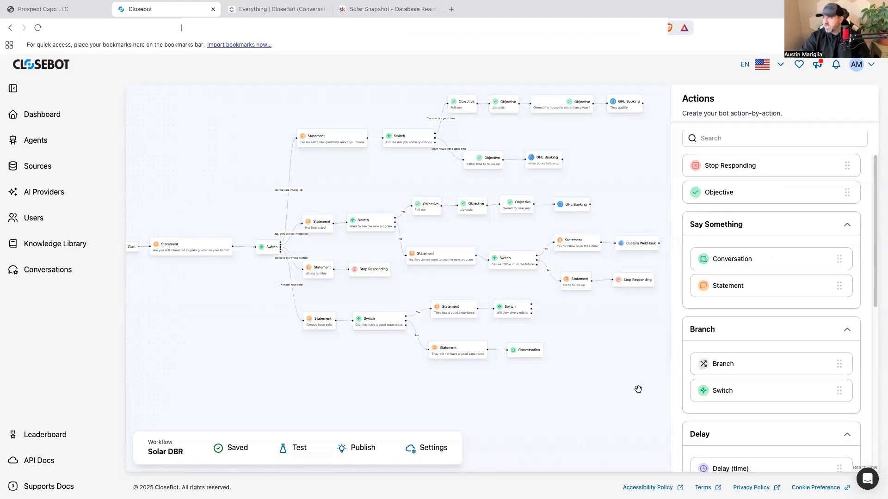
{"action": "left_click_drag", "start_coordinate": [308, 401], "coordinate": [287, 386]}
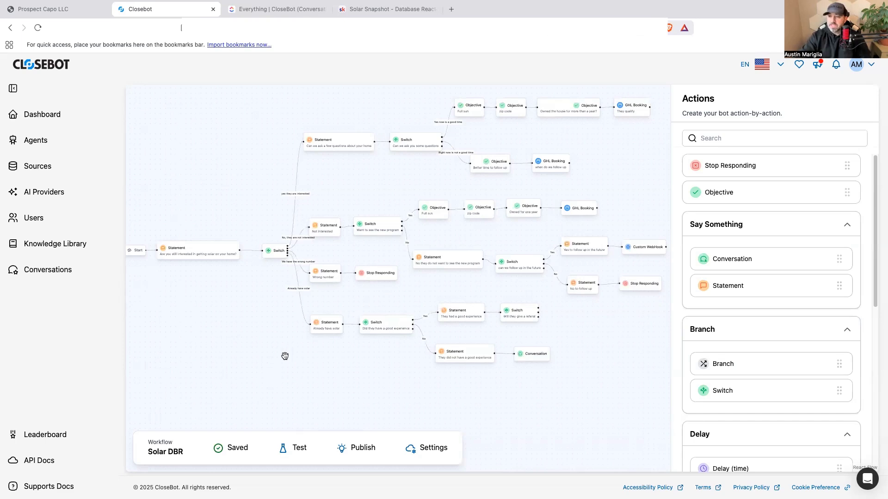
{"action": "left_click_drag", "start_coordinate": [236, 293], "coordinate": [237, 294]}
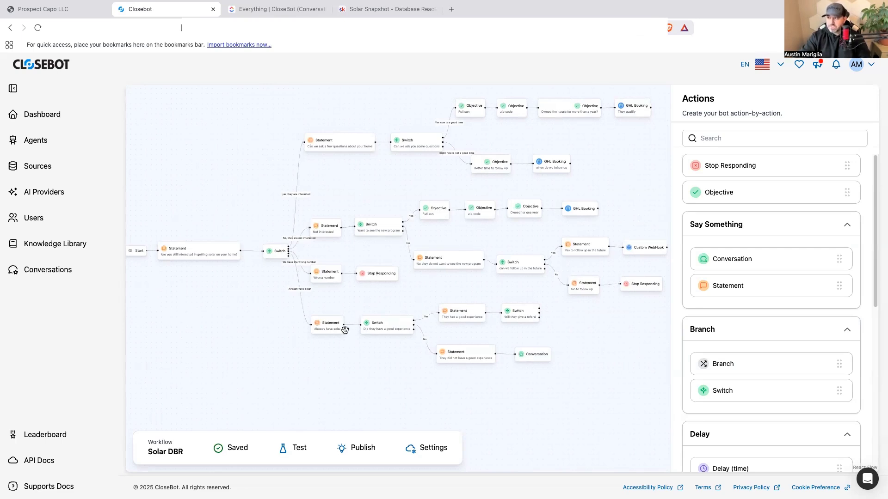
{"action": "mouse_move", "coordinate": [600, 403]}
{"action": "left_mouse_down"}
{"action": "mouse_move", "coordinate": [573, 414]}
{"action": "mouse_move", "coordinate": [589, 404]}
{"action": "left_mouse_up"}
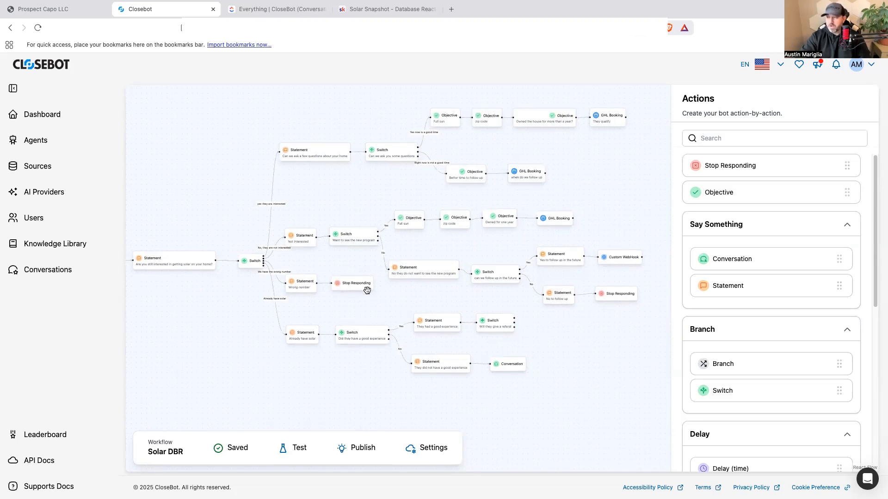
{"action": "left_click_drag", "start_coordinate": [363, 291], "coordinate": [366, 298]}
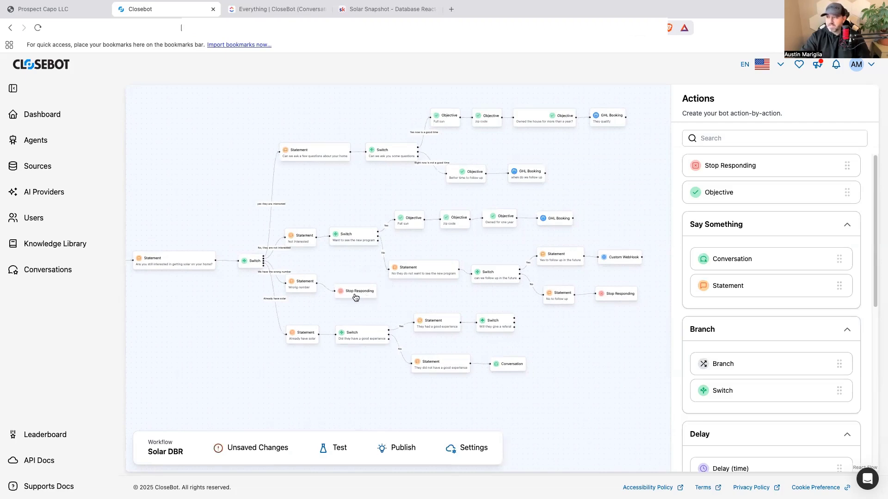
{"action": "left_click_drag", "start_coordinate": [391, 293], "coordinate": [411, 289]}
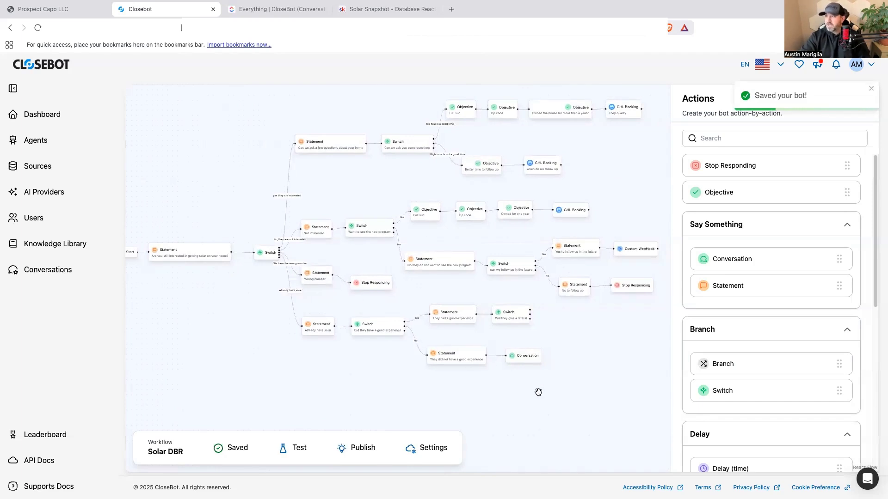
- Nudge the Want to see the new program and Can we ask you some questions switches into place
{"action": "left_click", "coordinate": [373, 234]}
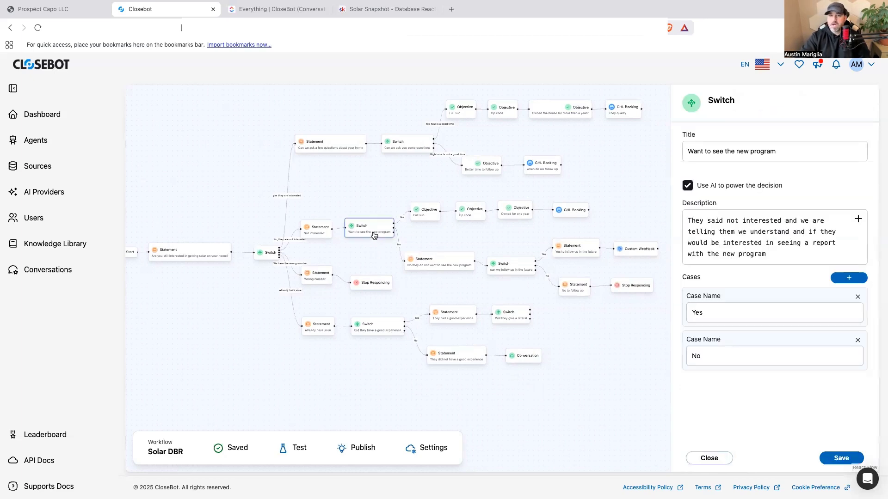
{"action": "left_click_drag", "start_coordinate": [373, 232], "coordinate": [372, 236]}
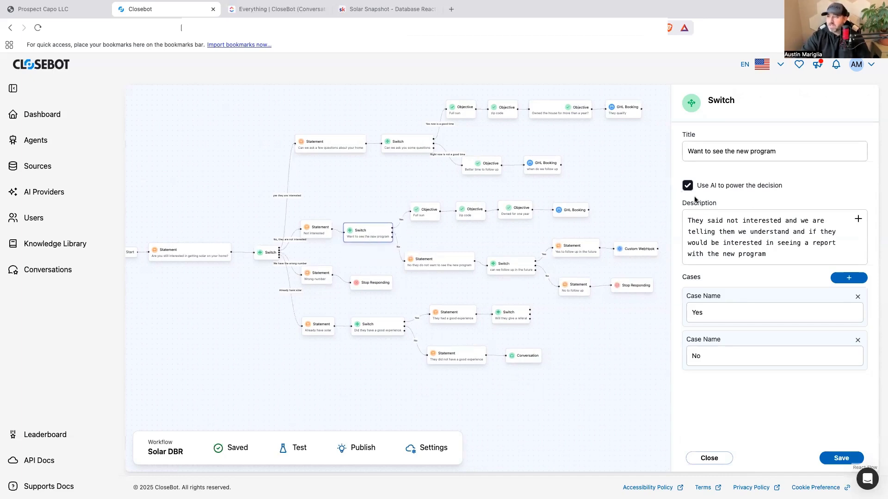
{"action": "left_click_drag", "start_coordinate": [420, 146], "coordinate": [418, 146]}
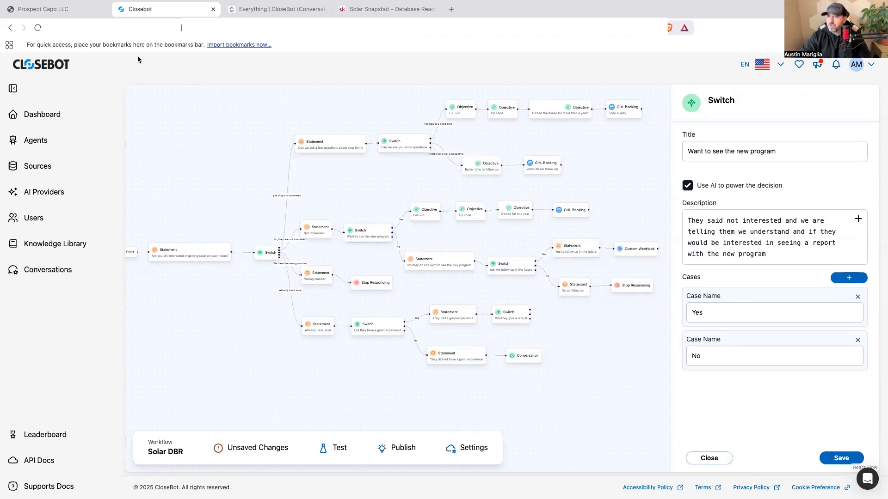
{"action": "left_click", "coordinate": [59, 10]}
{"action": "left_click", "coordinate": [170, 4]}
{"action": "scroll", "coordinate": [534, 396], "scroll_direction": "left", "scroll_amount": 3}
{"action": "scroll", "coordinate": [323, 399], "scroll_direction": "right", "scroll_amount": 2}
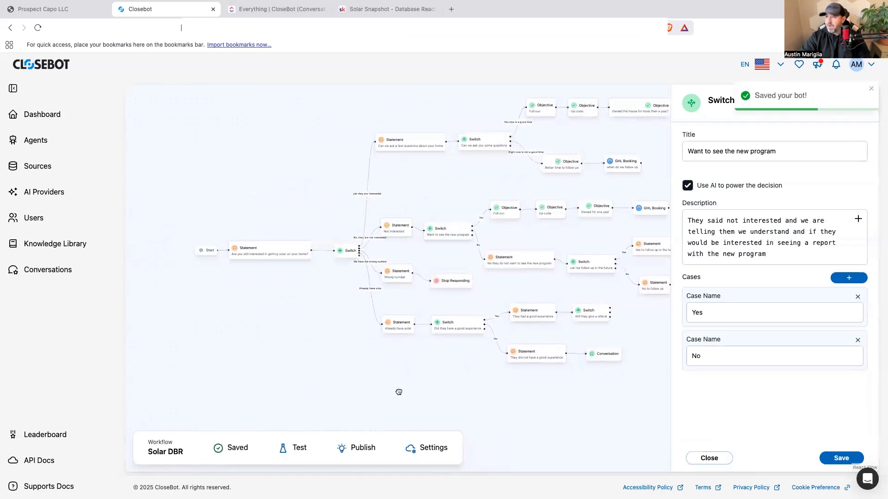
{"action": "left_click", "coordinate": [616, 410]}
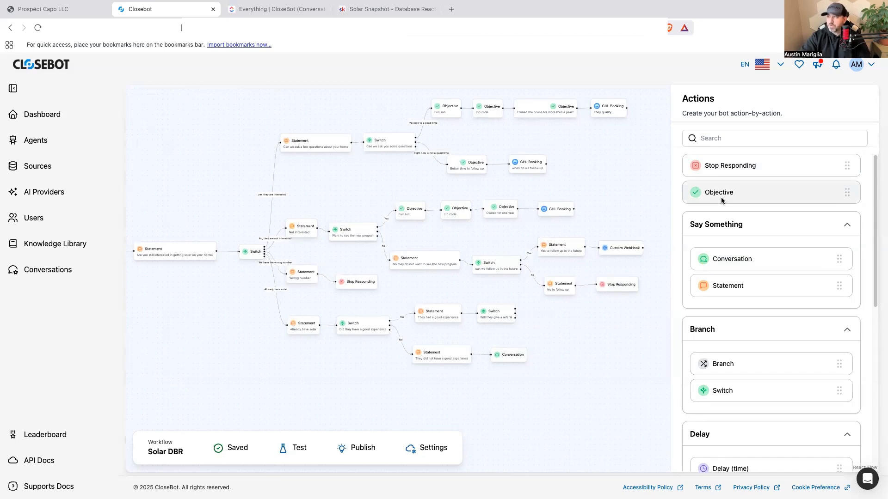
- Review the 'Owned the house for more than a year?' objective settings and close them back to the action list
{"action": "left_click", "coordinate": [537, 111]}
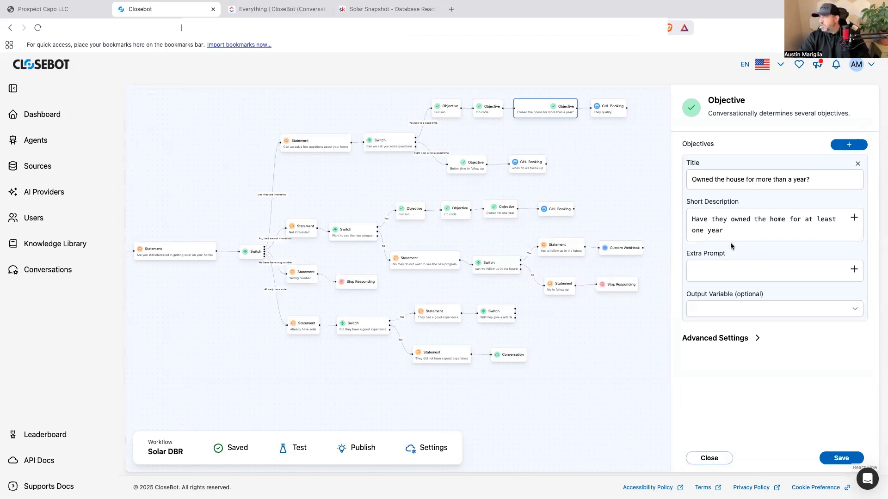
{"action": "left_click", "coordinate": [837, 148]}
{"action": "scroll", "coordinate": [809, 273], "scroll_direction": "down", "scroll_amount": 3}
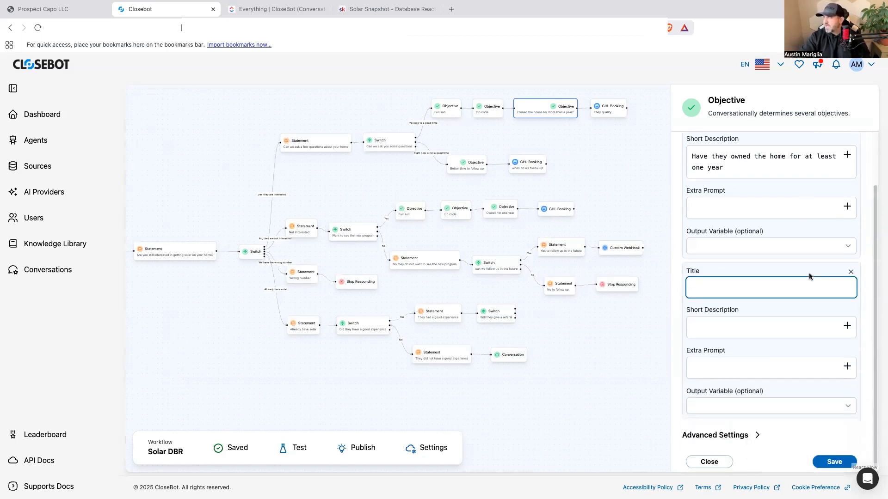
{"action": "scroll", "coordinate": [804, 220], "scroll_direction": "up", "scroll_amount": 3}
{"action": "scroll", "coordinate": [823, 284], "scroll_direction": "down", "scroll_amount": 3}
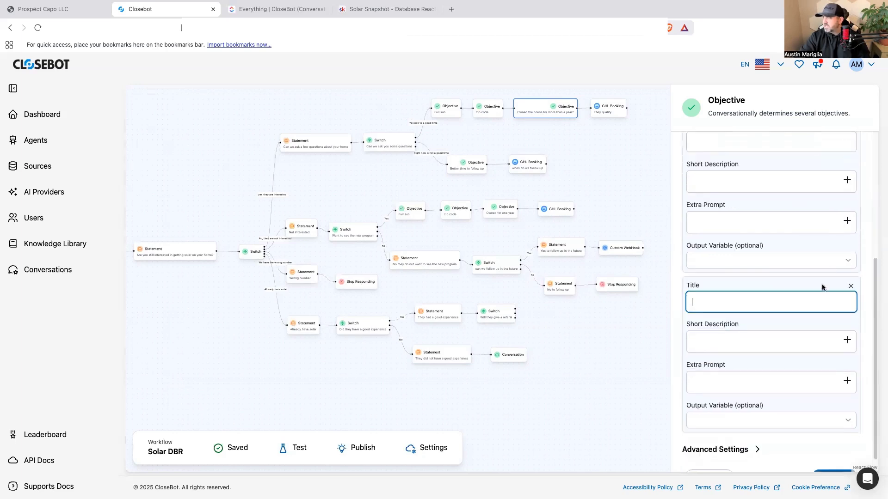
{"action": "scroll", "coordinate": [784, 428], "scroll_direction": "up", "scroll_amount": 2}
{"action": "scroll", "coordinate": [783, 427], "scroll_direction": "up", "scroll_amount": 5}
{"action": "scroll", "coordinate": [782, 422], "scroll_direction": "down", "scroll_amount": 8}
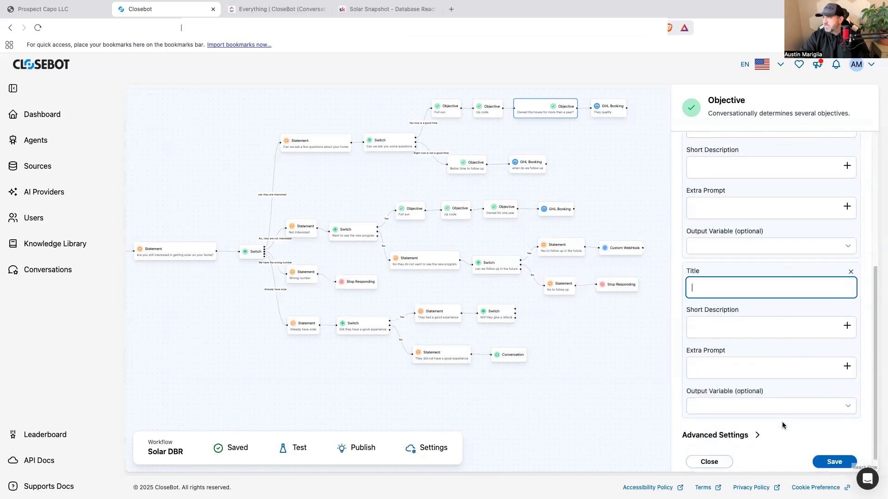
{"action": "left_click", "coordinate": [722, 464]}
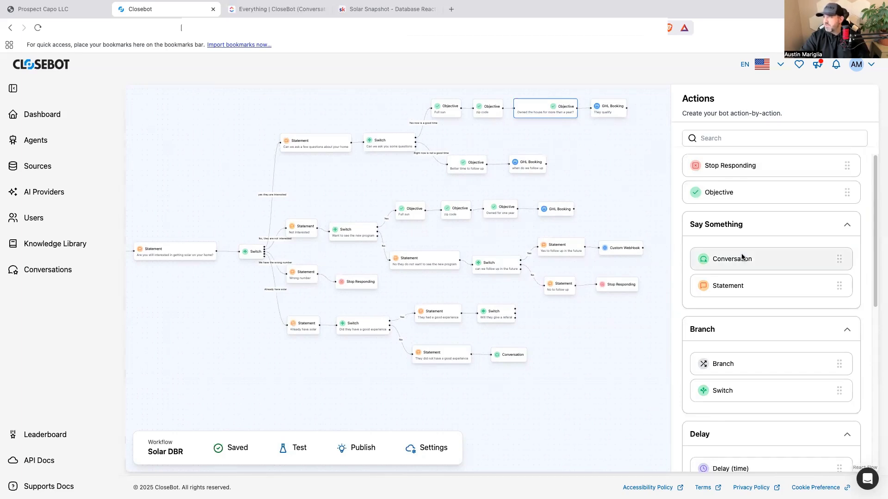
- Line up the Conversation node beside the 'They did not have a good experience' statement
{"action": "mouse_move", "coordinate": [514, 360]}
{"action": "left_mouse_down"}
{"action": "mouse_move", "coordinate": [497, 357]}
{"action": "mouse_move", "coordinate": [508, 360]}
{"action": "left_mouse_up"}
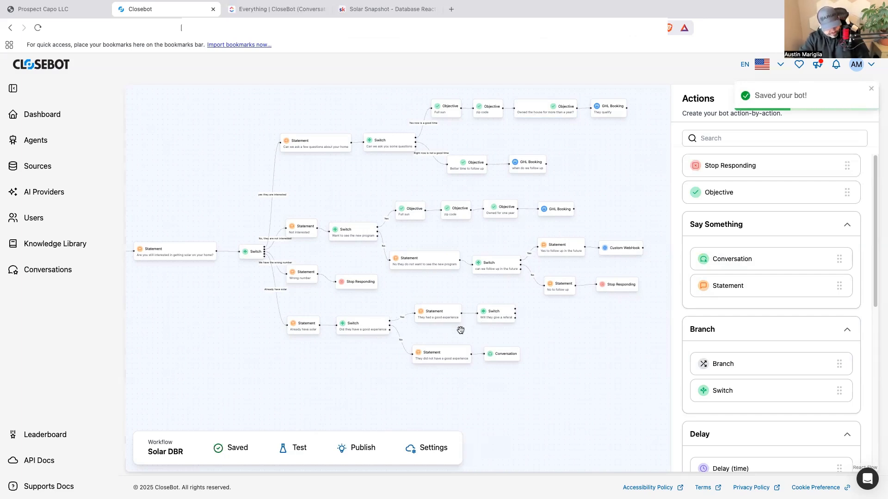
{"action": "left_click_drag", "start_coordinate": [454, 361], "coordinate": [454, 362]}
{"action": "left_click_drag", "start_coordinate": [508, 358], "coordinate": [513, 360]}
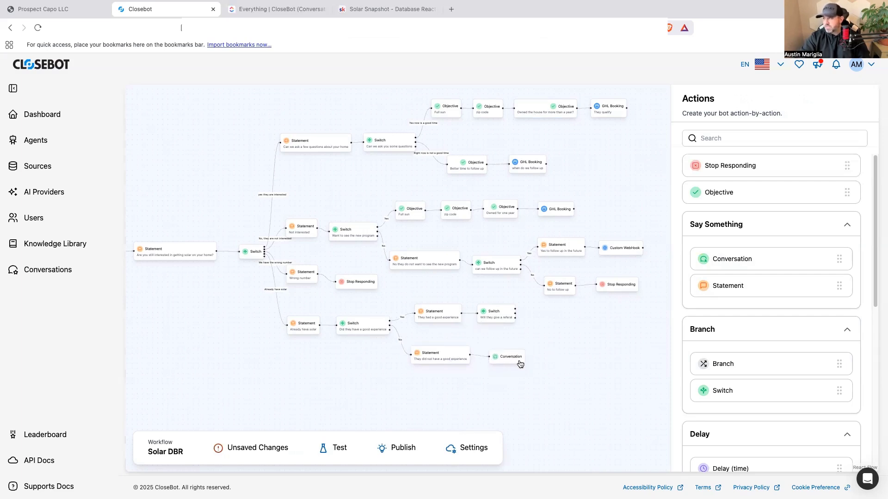
{"action": "scroll", "coordinate": [751, 359], "scroll_direction": "down", "scroll_amount": 1}
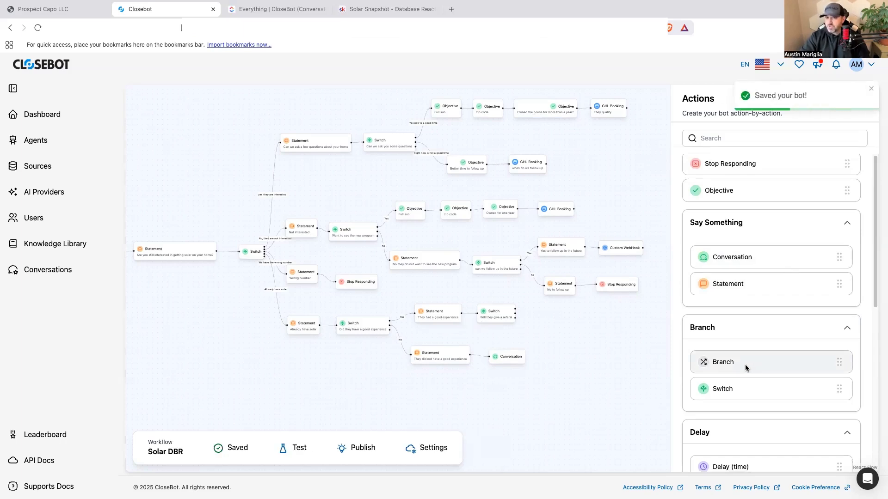
{"action": "left_click", "coordinate": [742, 366]}
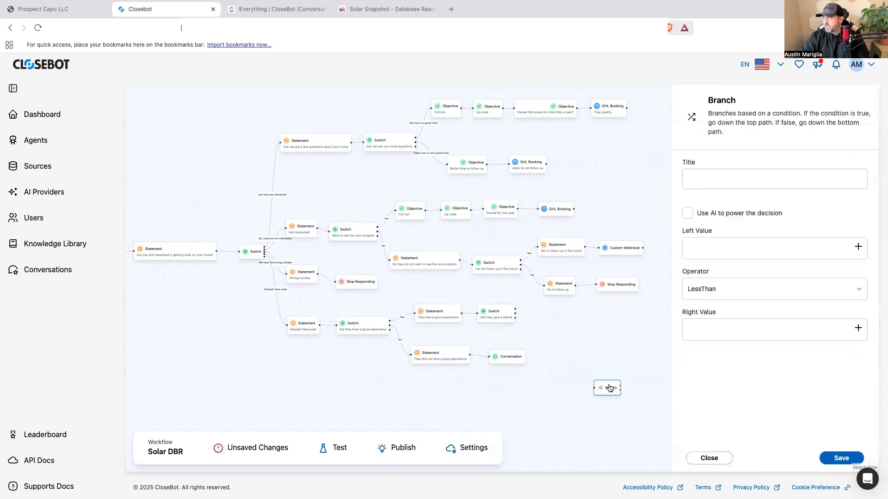
{"action": "left_click", "coordinate": [687, 213]}
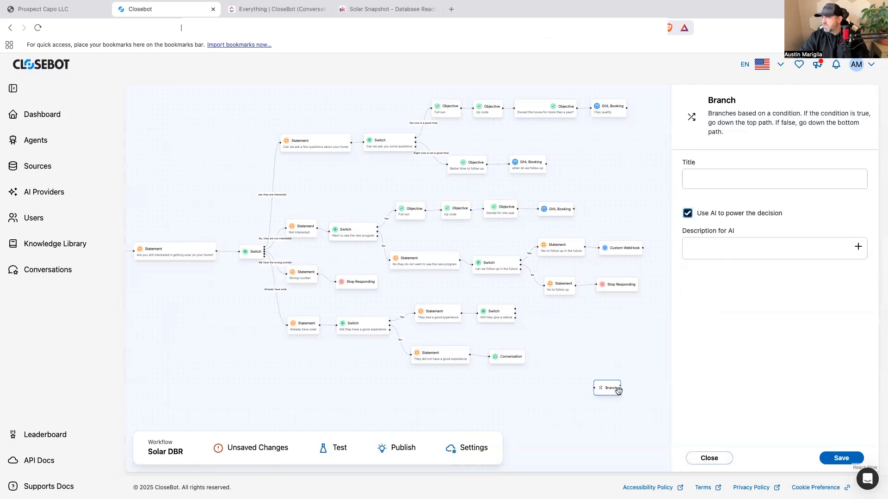
{"action": "left_click", "coordinate": [688, 213]}
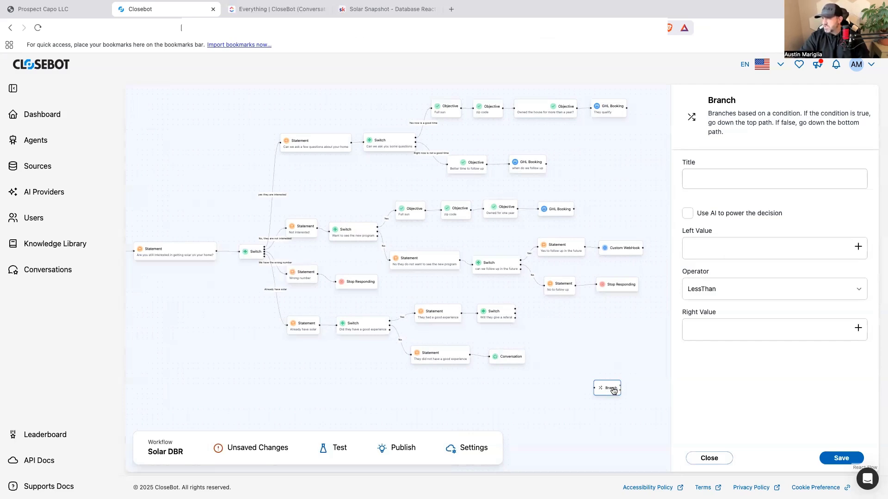
{"action": "key", "text": "BackSpace"}
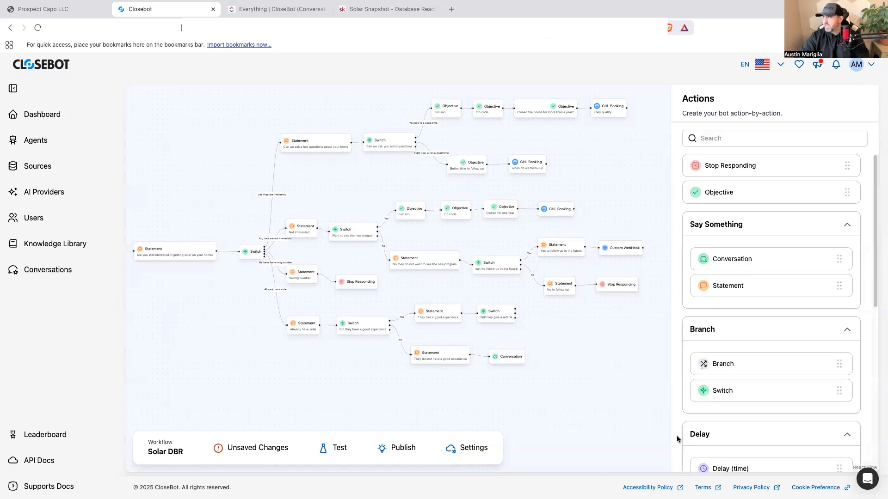
- Drop a Custom Scenario node below the Solar DBR flow and open its Description field
{"action": "scroll", "coordinate": [615, 388], "scroll_direction": "down", "scroll_amount": 1}
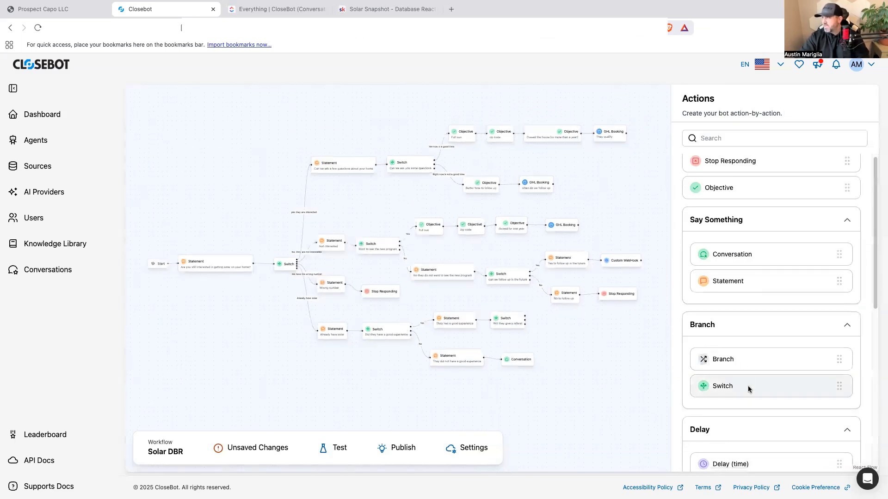
{"action": "scroll", "coordinate": [729, 286], "scroll_direction": "down", "scroll_amount": 7}
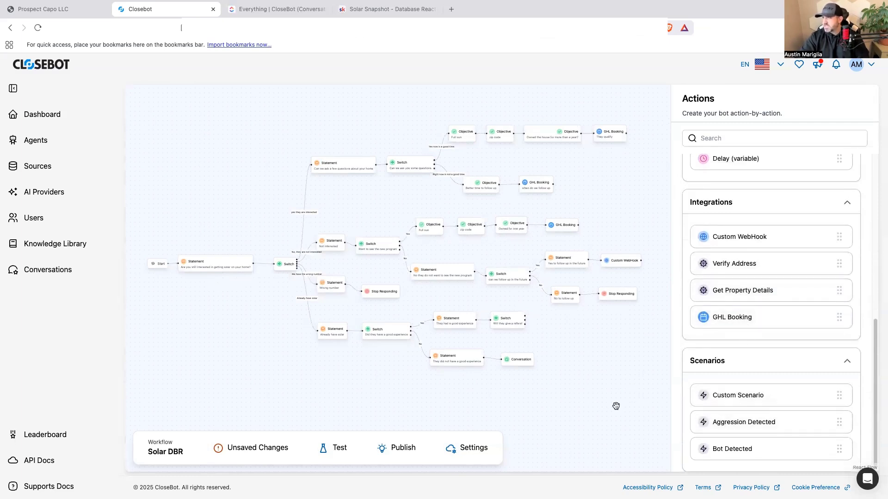
{"action": "scroll", "coordinate": [601, 354], "scroll_direction": "down", "scroll_amount": 2}
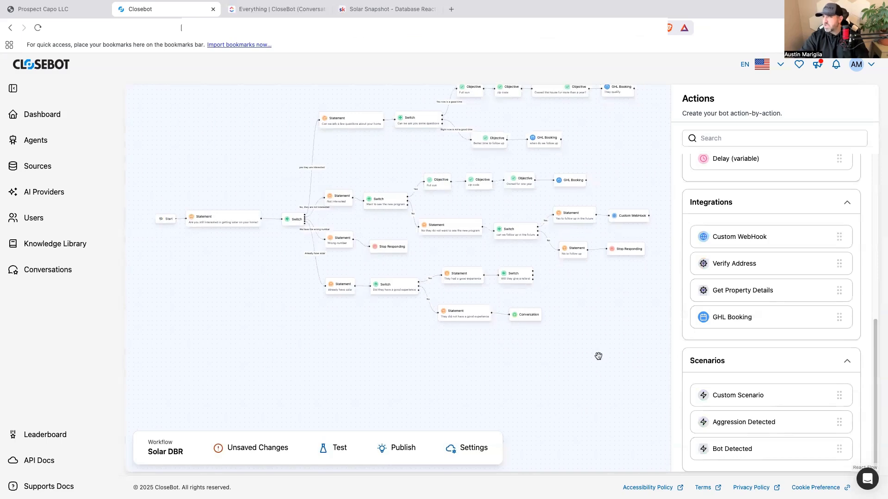
{"action": "left_click_drag", "start_coordinate": [746, 399], "coordinate": [231, 363]}
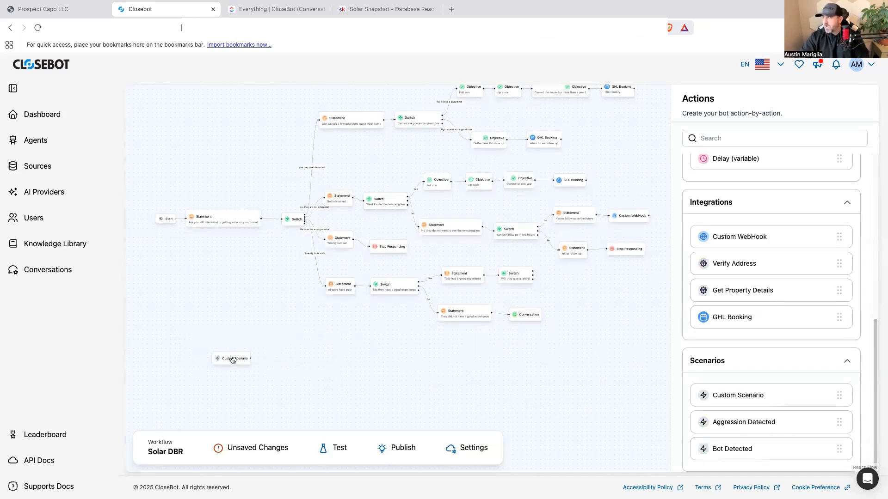
{"action": "left_click", "coordinate": [231, 361]}
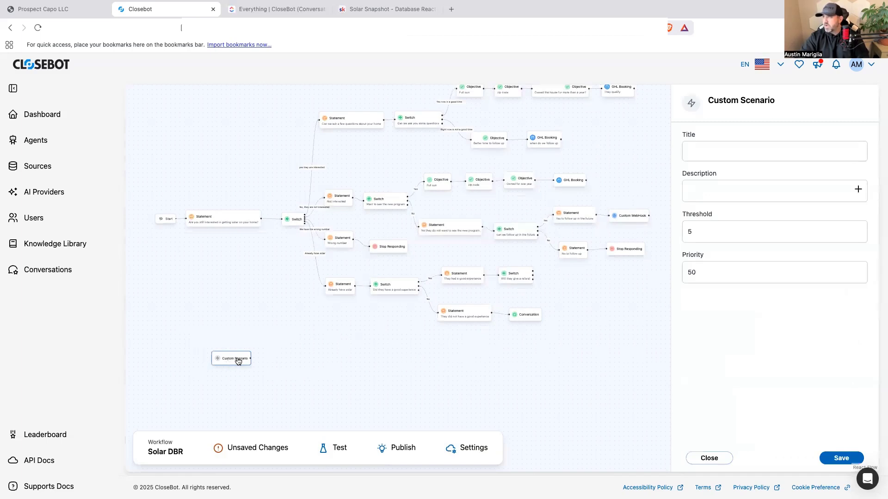
{"action": "left_click", "coordinate": [733, 195]}
- Describe the scenario as 'Customer says they want to talk to a human', title it 'talk to a human', and save
{"action": "type", "text": "Customer "}
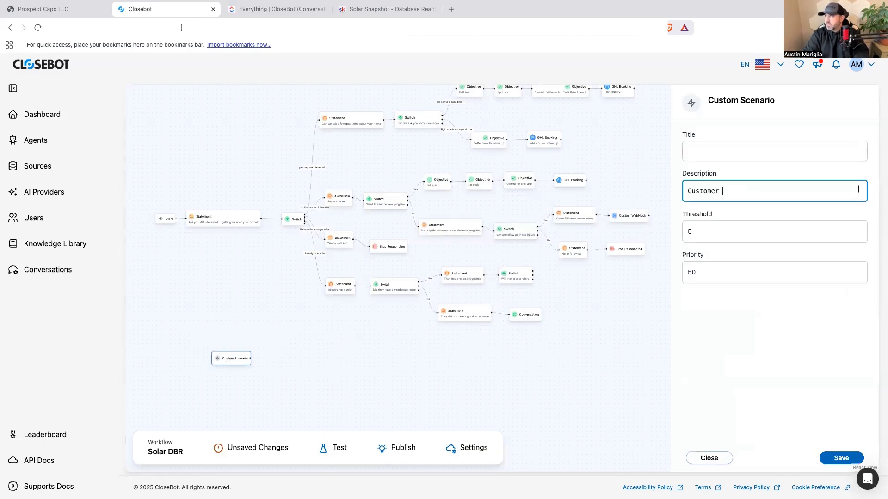
{"action": "type", "text": "says they want "}
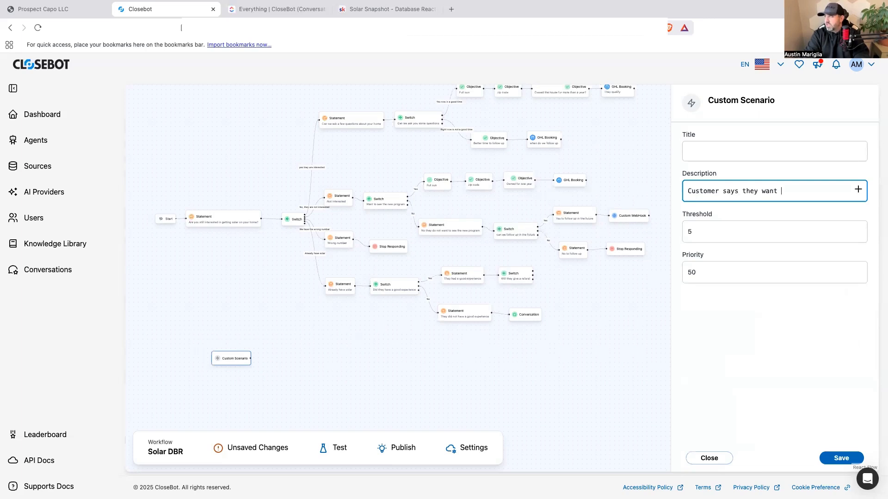
{"action": "type", "text": "to talk to a human"}
{"action": "left_click", "coordinate": [775, 151]}
{"action": "type", "text": "talk"}
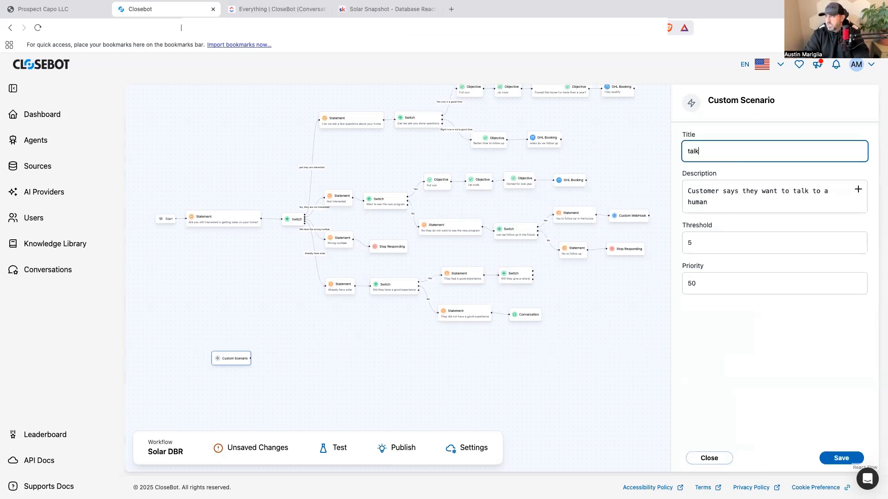
{"action": "key", "text": "Return"}
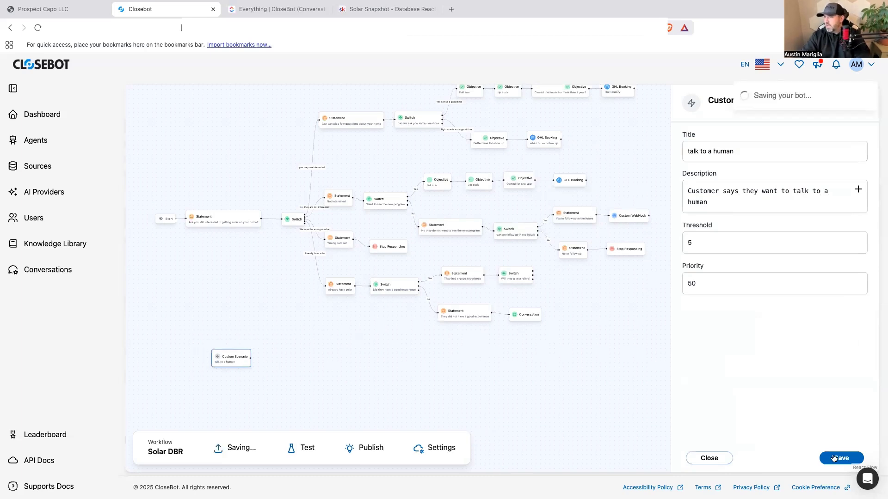
{"action": "left_click_drag", "start_coordinate": [242, 365], "coordinate": [235, 375]}
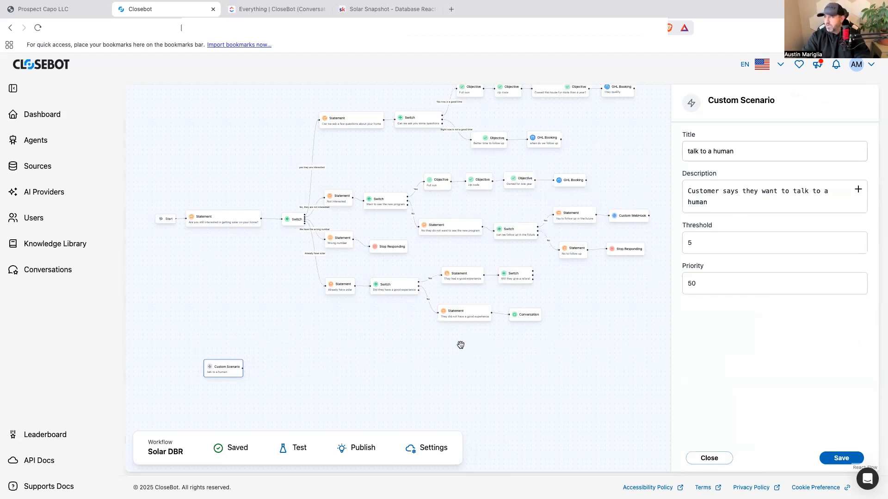
{"action": "left_click", "coordinate": [710, 458]}
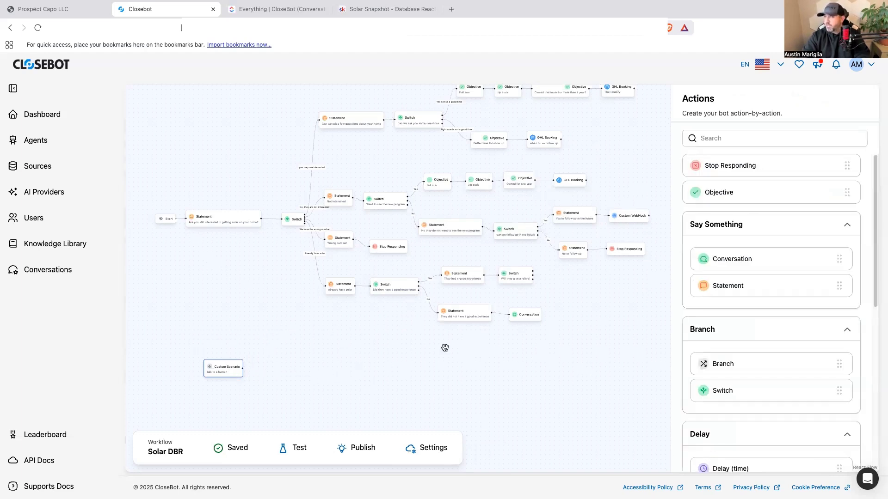
- Pan the Solar DBR canvas, then switch to the Prospect Capo LLC SMS Reactivation workflow
{"action": "left_click_drag", "start_coordinate": [726, 292], "coordinate": [267, 369]}
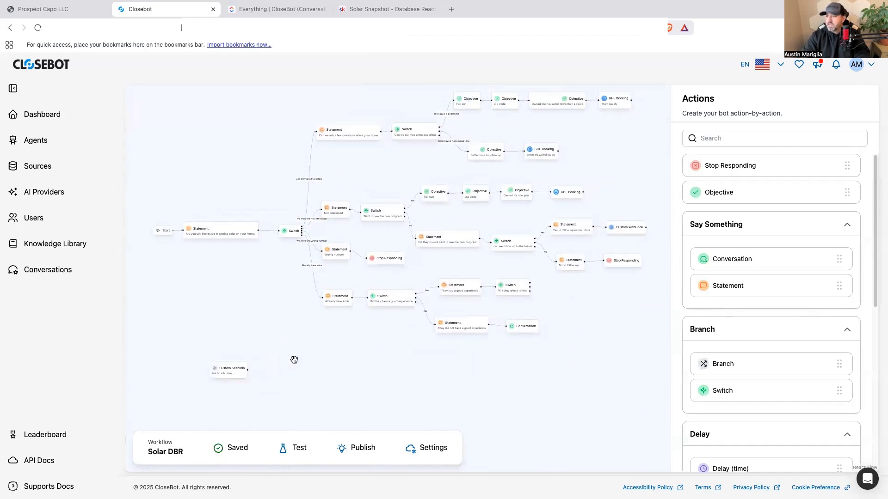
{"action": "scroll", "coordinate": [311, 321], "scroll_direction": "up", "scroll_amount": 2}
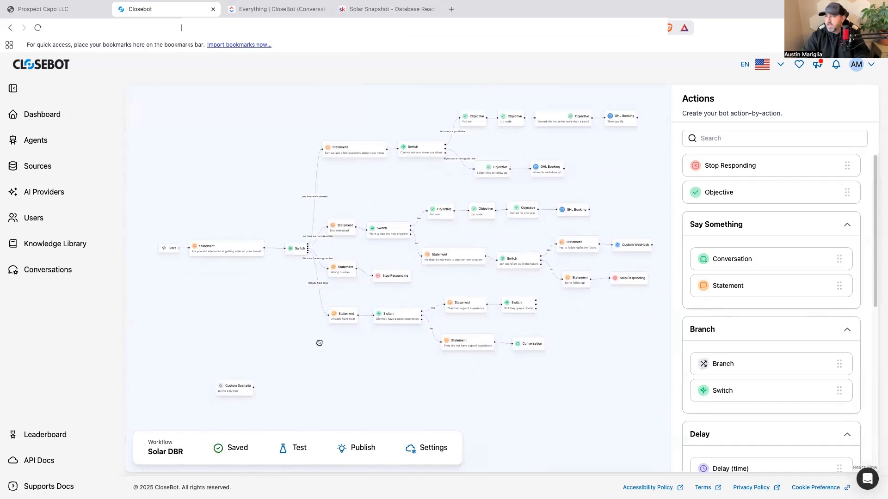
{"action": "scroll", "coordinate": [804, 360], "scroll_direction": "down", "scroll_amount": 7}
{"action": "scroll", "coordinate": [791, 388], "scroll_direction": "up", "scroll_amount": 1}
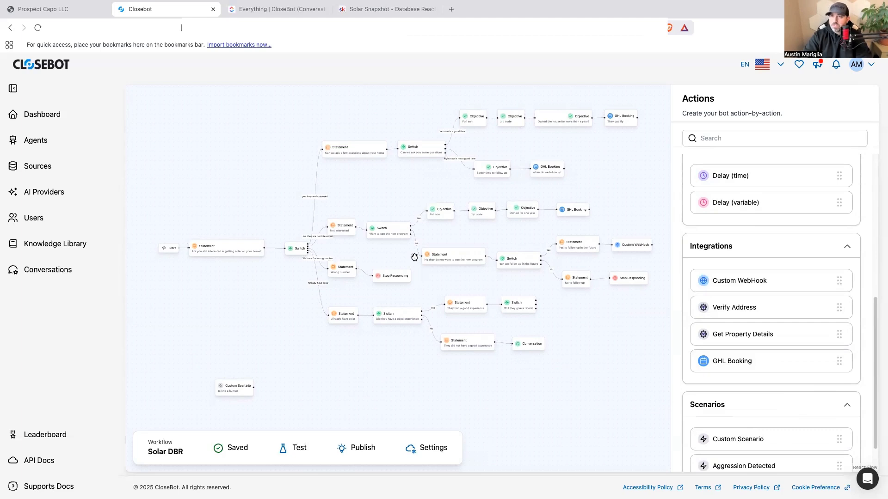
{"action": "left_click", "coordinate": [60, 10]}
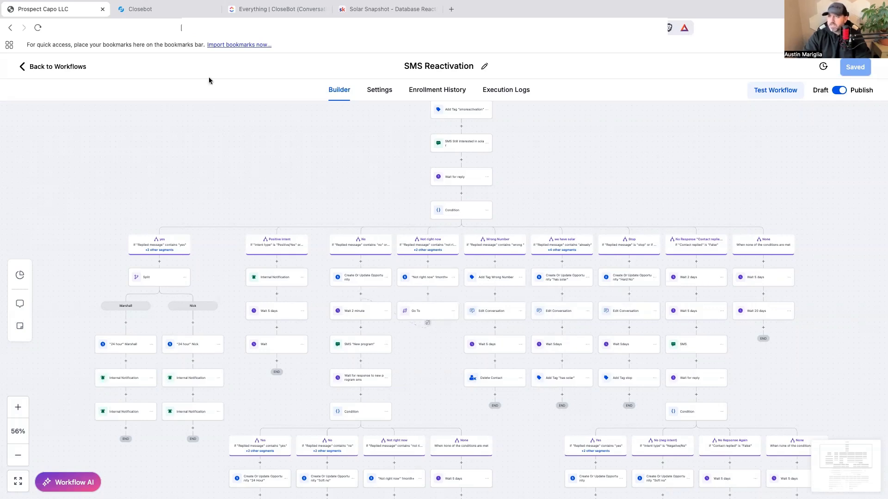
- Return from the GoHighLevel workflow to the Closebot Solar DBR bot builder
{"action": "left_click", "coordinate": [177, 5]}
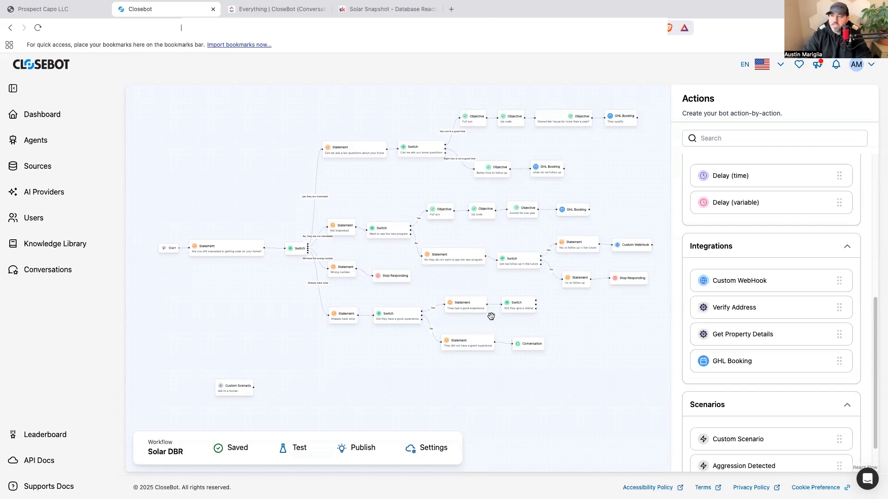
- Look over the Solar DBR bot flow, then switch to the Skool Solar Snapshot lesson
{"action": "left_click_drag", "start_coordinate": [405, 383], "coordinate": [389, 381]}
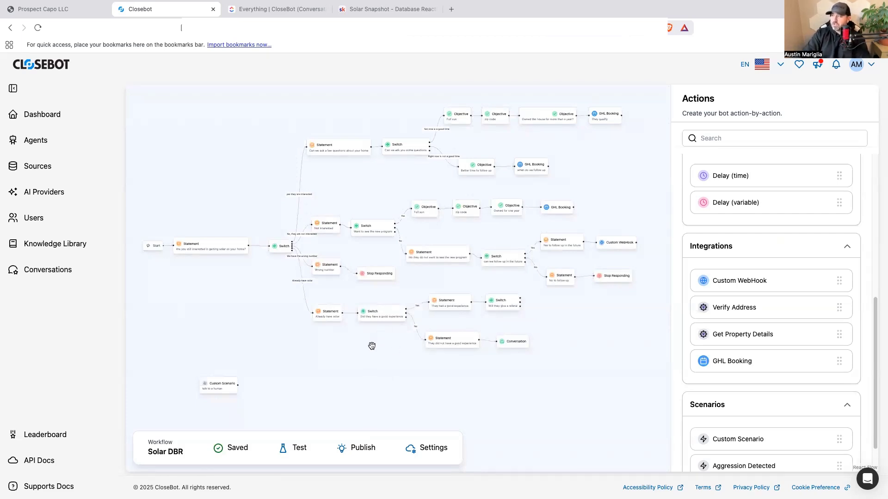
{"action": "left_click_drag", "start_coordinate": [413, 372], "coordinate": [416, 374]}
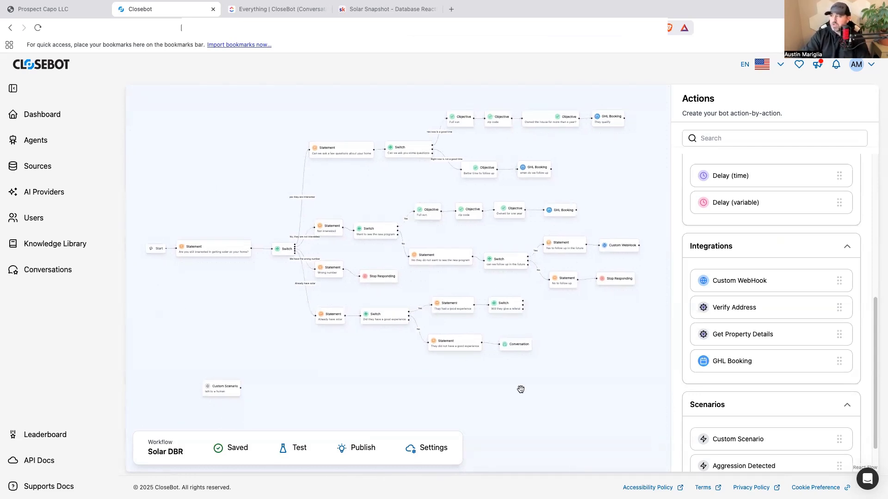
{"action": "scroll", "coordinate": [753, 397], "scroll_direction": "up", "scroll_amount": 6}
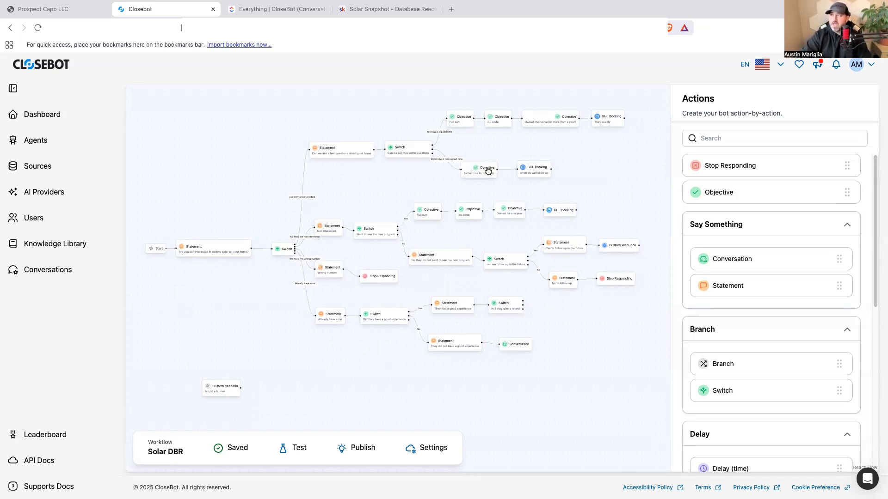
{"action": "left_click", "coordinate": [395, 14]}
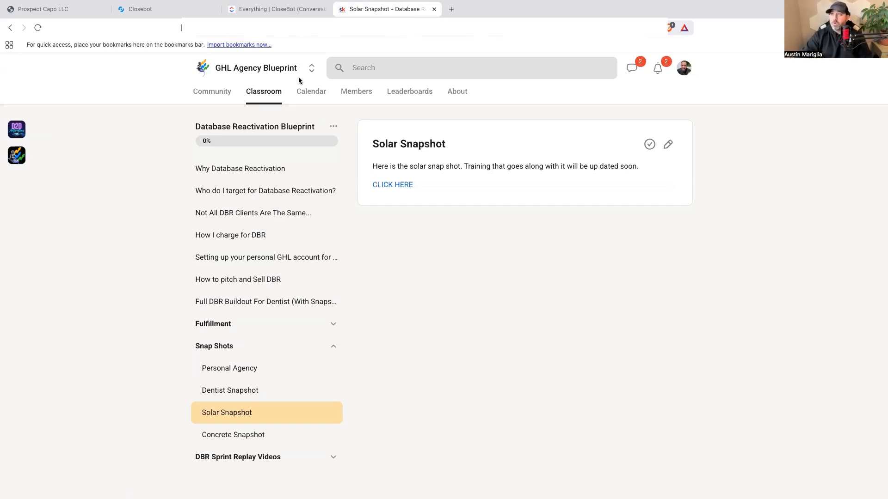
- Flip between the Solar DBR bot flow and the Solar Snapshot lesson, ending back in Closebot
{"action": "left_click", "coordinate": [171, 14]}
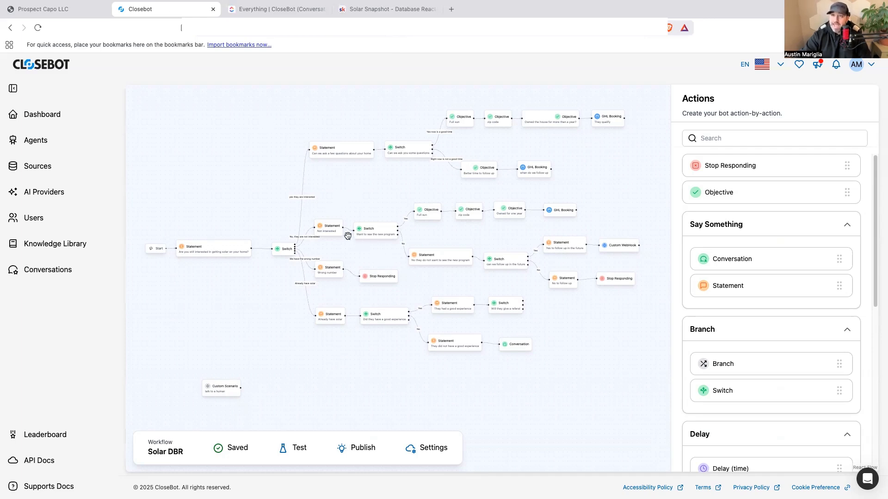
{"action": "left_click", "coordinate": [366, 12]}
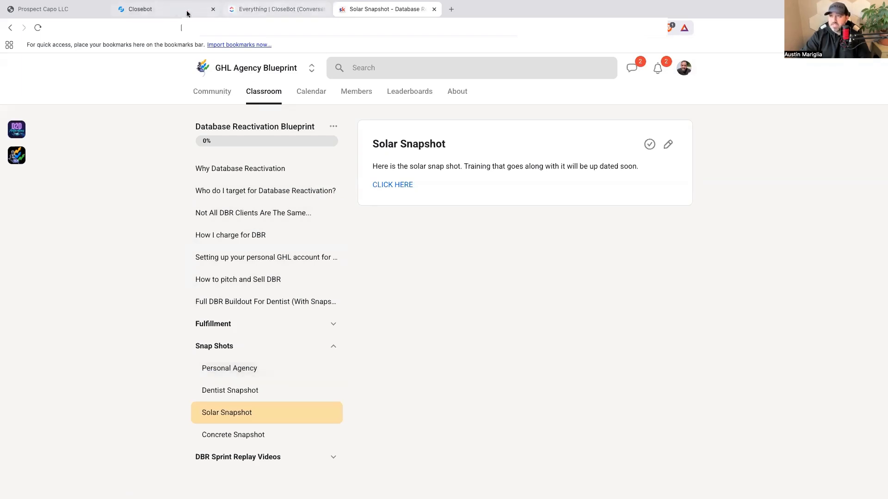
{"action": "left_click", "coordinate": [173, 12]}
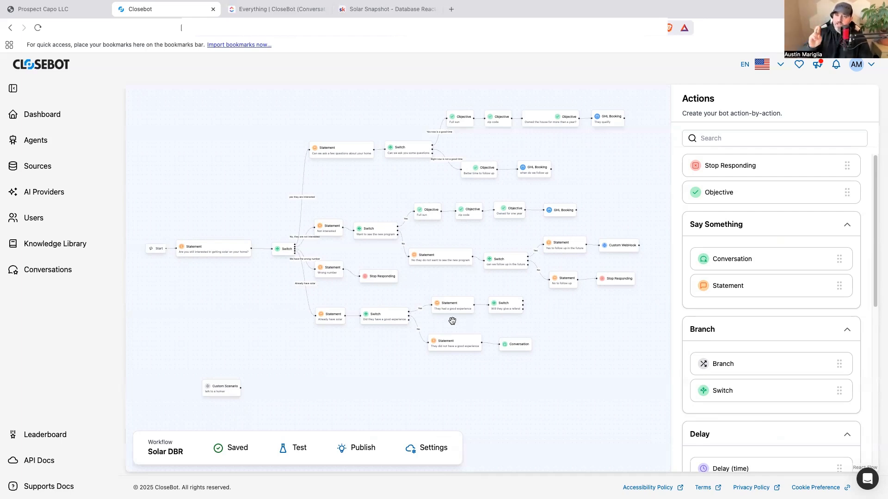
- Glance back and forth between the Solar DBR bot flow and the SMS Reactivation workflow
{"action": "left_click_drag", "start_coordinate": [555, 359], "coordinate": [548, 364]}
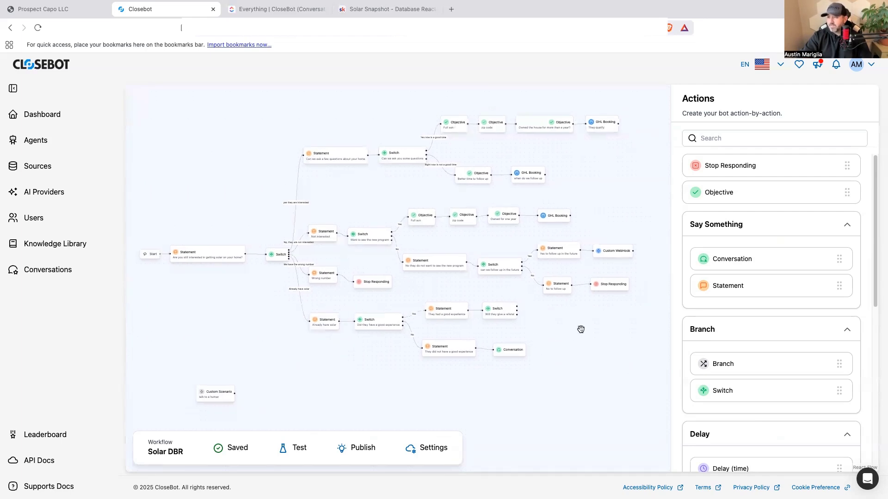
{"action": "scroll", "coordinate": [581, 329], "scroll_direction": "left", "scroll_amount": 2}
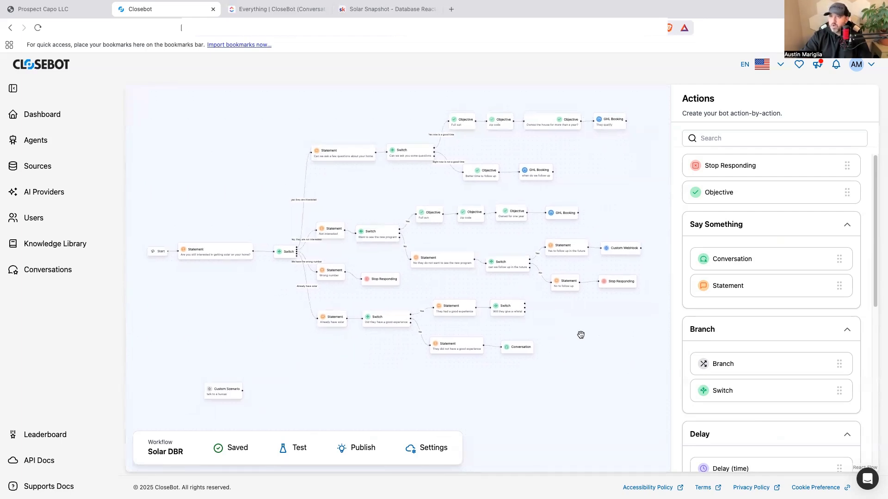
{"action": "left_click", "coordinate": [56, 9]}
{"action": "scroll", "coordinate": [328, 224], "scroll_direction": "down", "scroll_amount": 10}
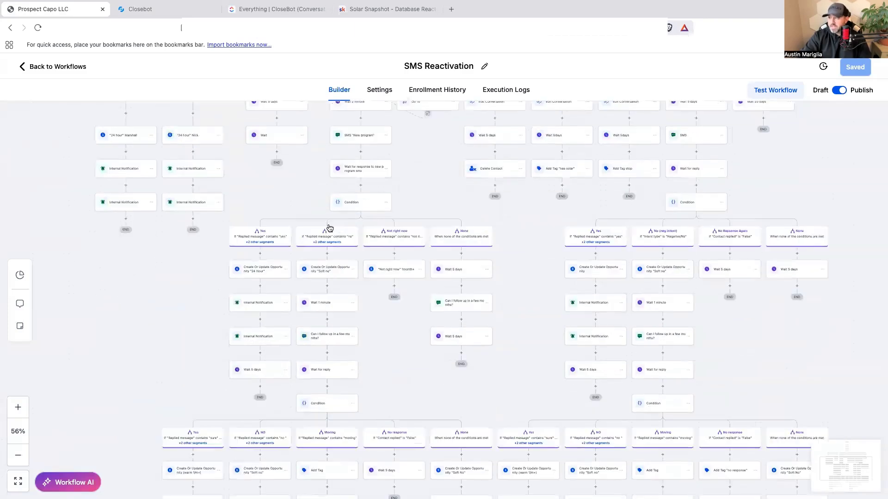
{"action": "key", "text": "ctrl+Tab"}
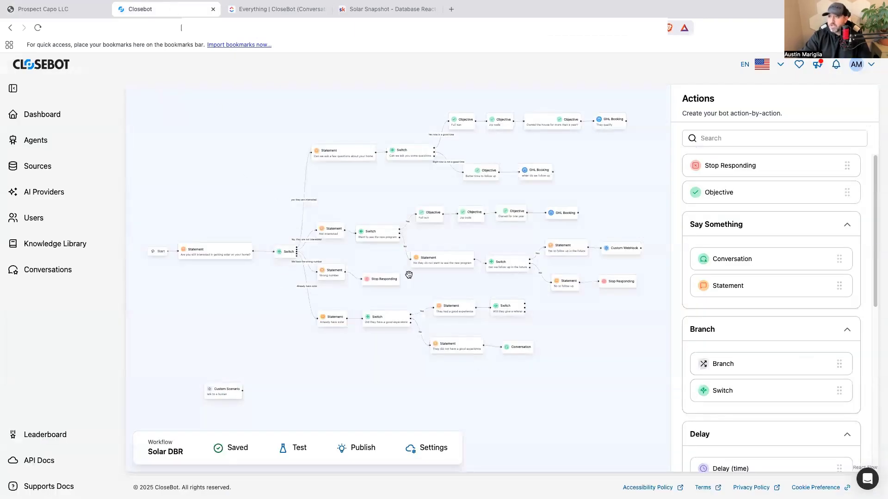
- Zoom the SMS Reactivation workflow out to 27% to see its whole branching tree
{"action": "left_click", "coordinate": [78, 8]}
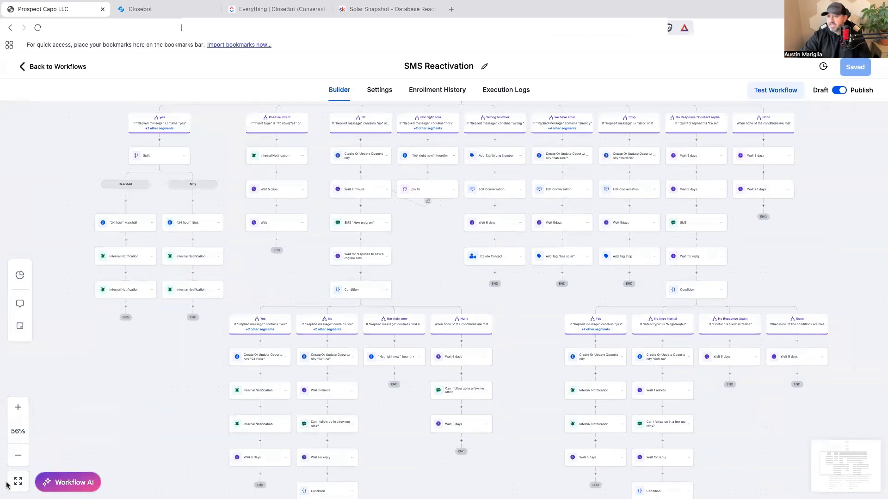
{"action": "left_click", "coordinate": [18, 455]}
{"action": "left_click", "coordinate": [18, 456]}
{"action": "left_click", "coordinate": [18, 455]}
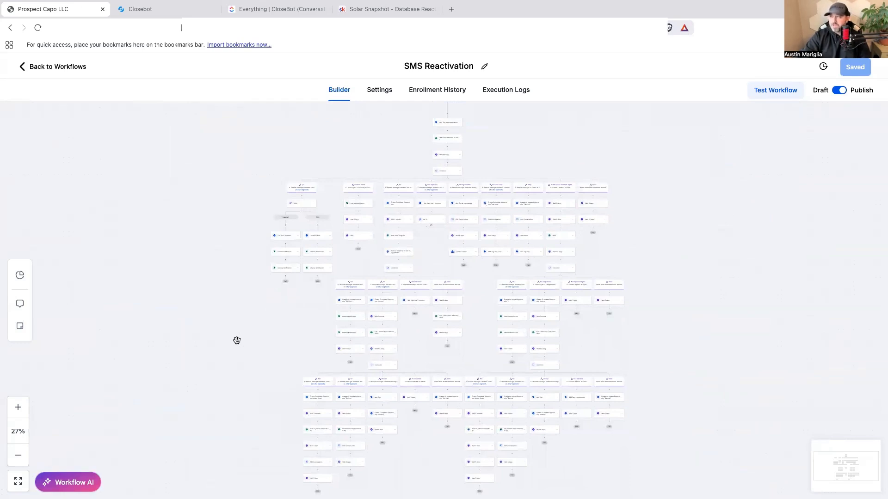
{"action": "key", "text": "ctrl+4"}
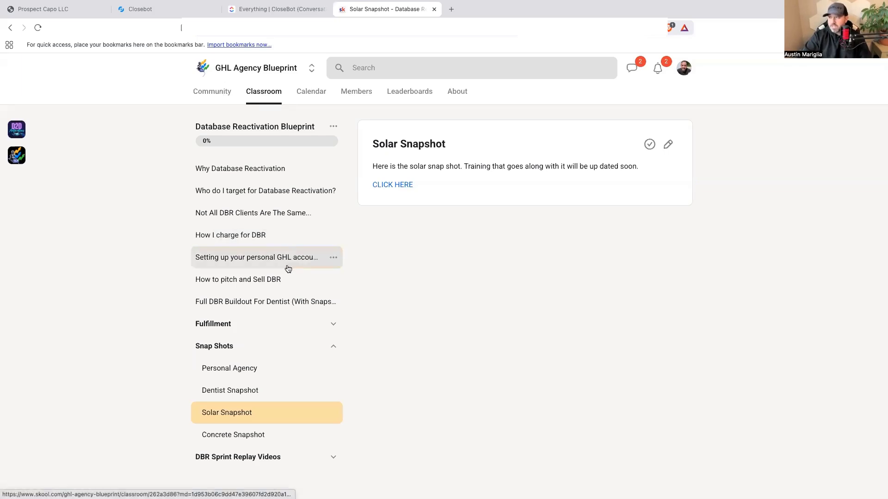
- Open the Why Database Reactivation lesson, then the Reputation Management Blueprint's Day #1 lesson
{"action": "left_click", "coordinate": [283, 180]}
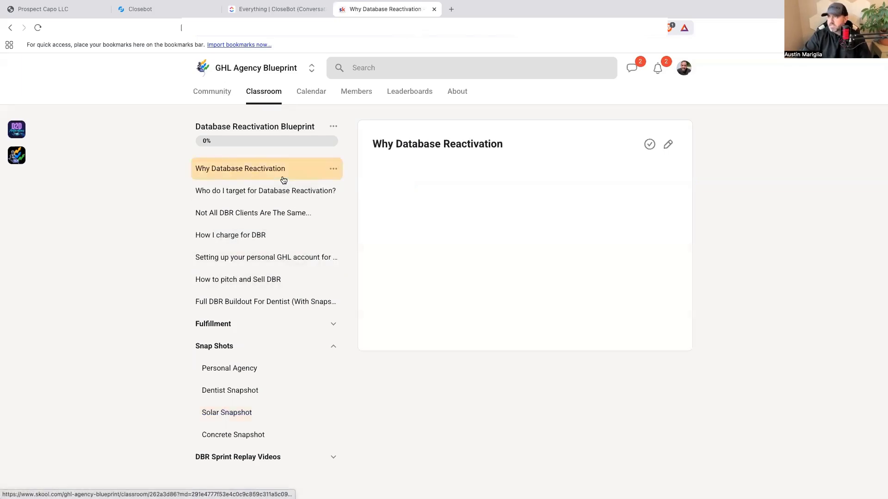
{"action": "left_click", "coordinate": [266, 92]}
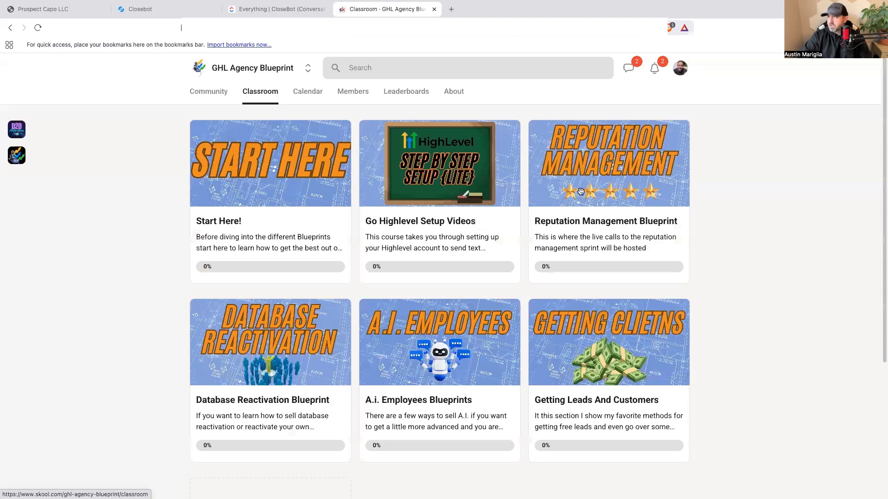
{"action": "left_click", "coordinate": [580, 225]}
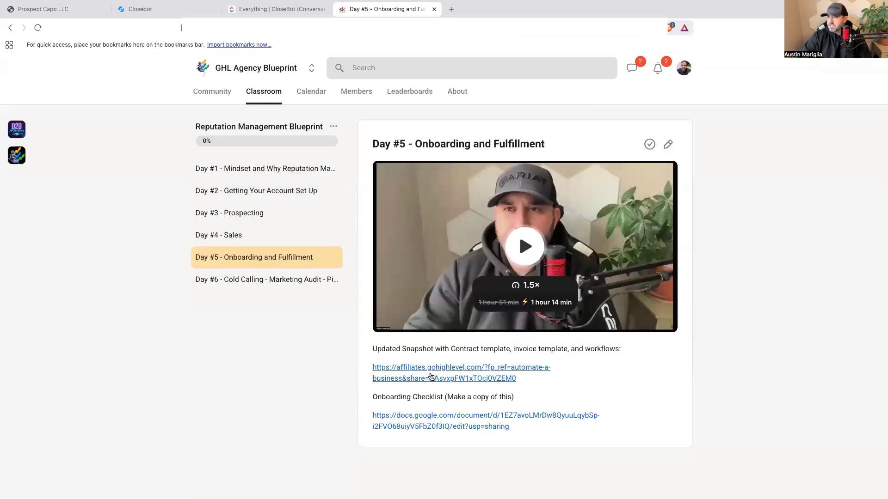
{"action": "left_click", "coordinate": [294, 180]}
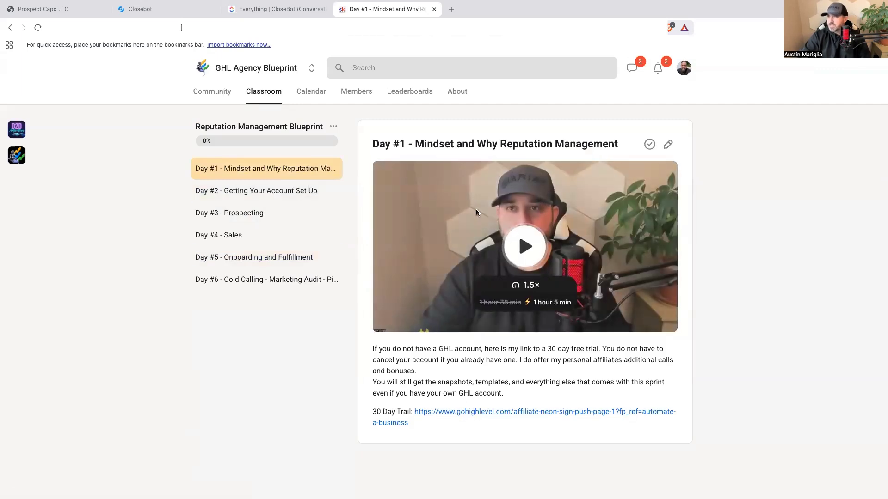
- View the group's About page and the community's April 2025 calendar
{"action": "left_click", "coordinate": [452, 99]}
{"action": "scroll", "coordinate": [370, 337], "scroll_direction": "down", "scroll_amount": 5}
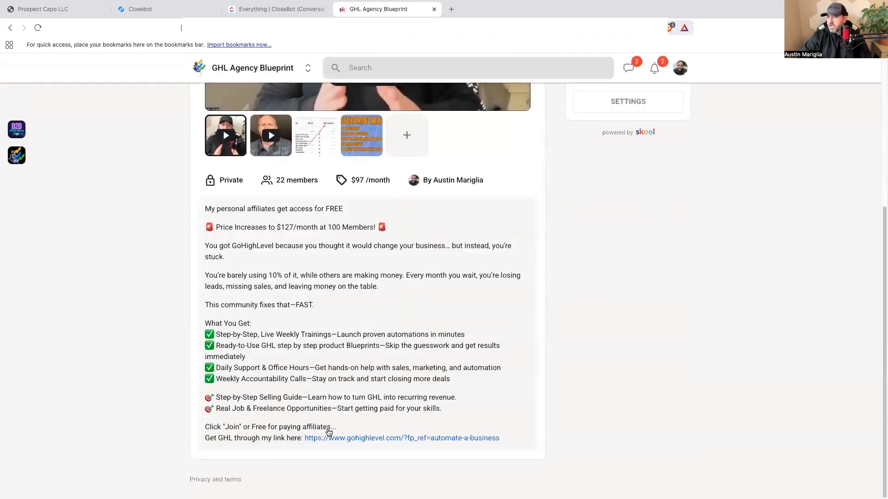
{"action": "scroll", "coordinate": [333, 430], "scroll_direction": "up", "scroll_amount": 5}
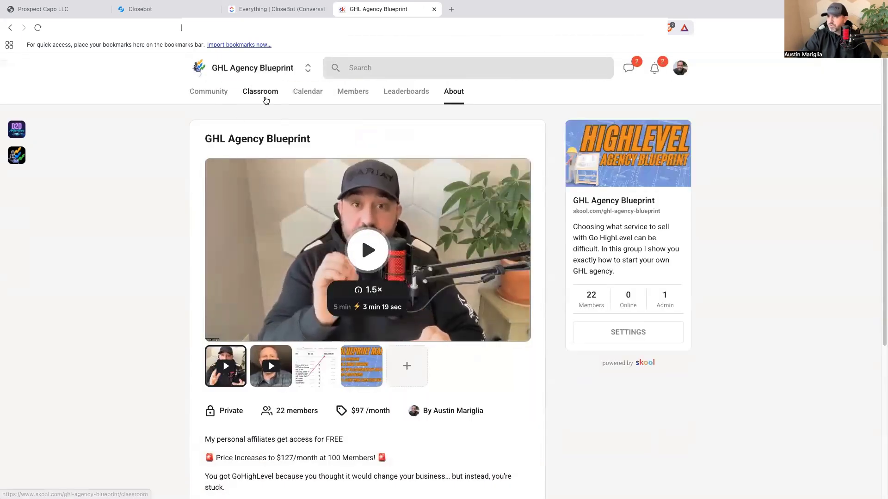
{"action": "left_click", "coordinate": [265, 98]}
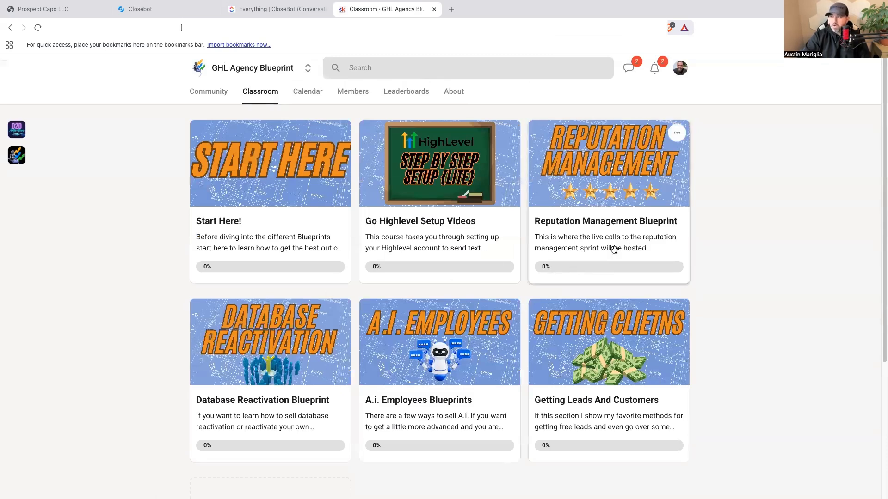
{"action": "left_click", "coordinate": [308, 95]}
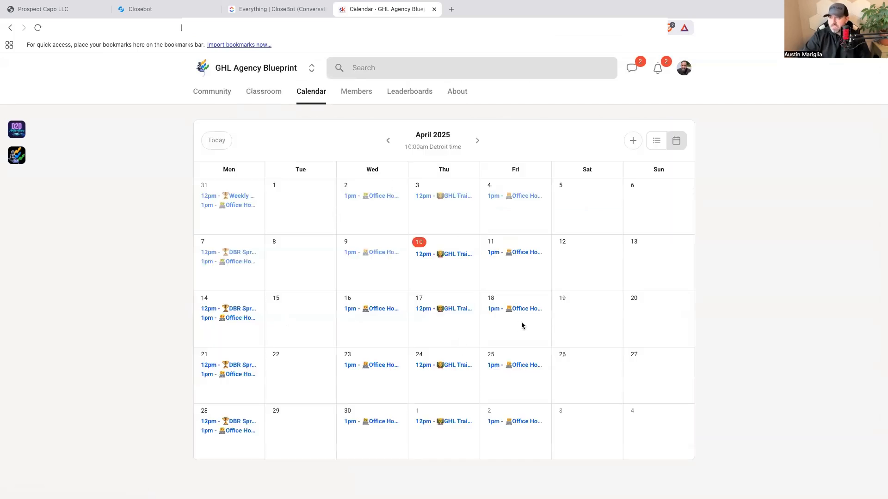
{"action": "left_click", "coordinate": [263, 91]}
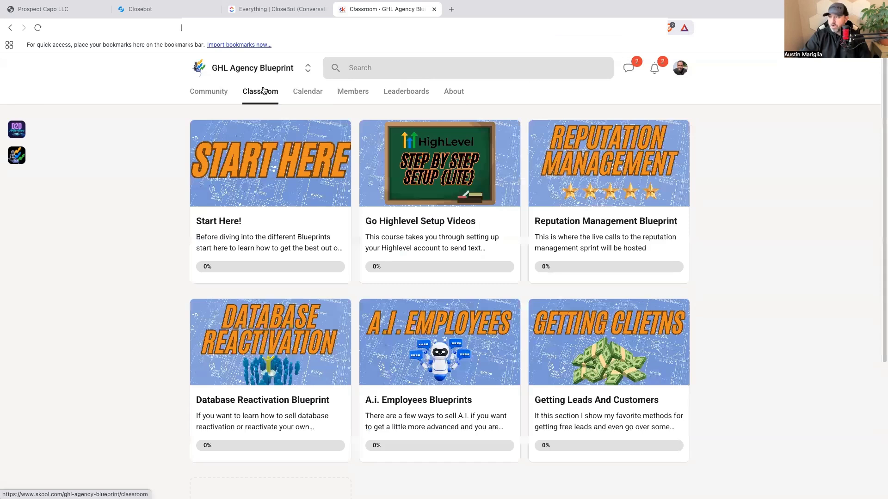
- Open the Database Reactivation Blueprint course, expand DBR Sprint Replay Videos, then return to Closebot
{"action": "left_click", "coordinate": [298, 406]}
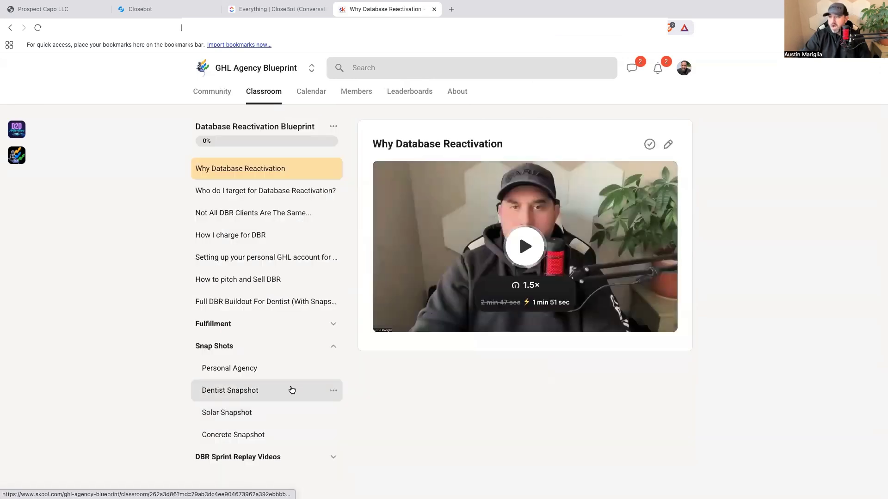
{"action": "left_click", "coordinate": [268, 457]}
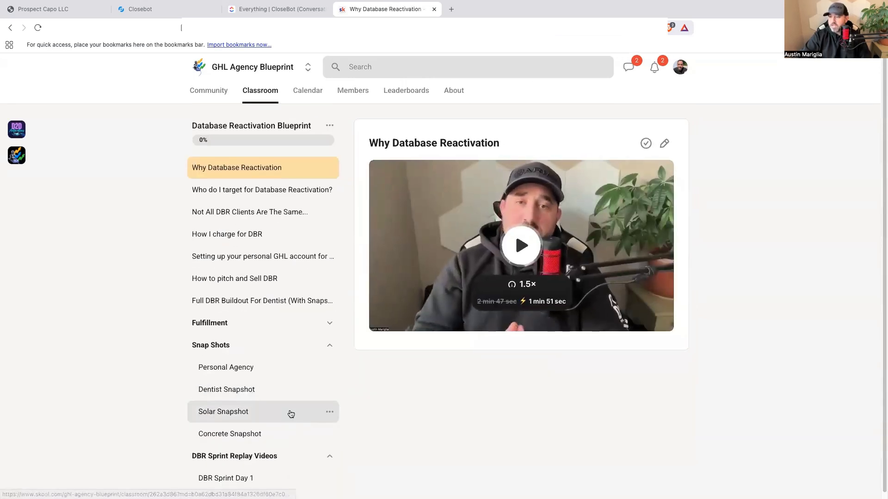
{"action": "scroll", "coordinate": [242, 476], "scroll_direction": "down", "scroll_amount": 1}
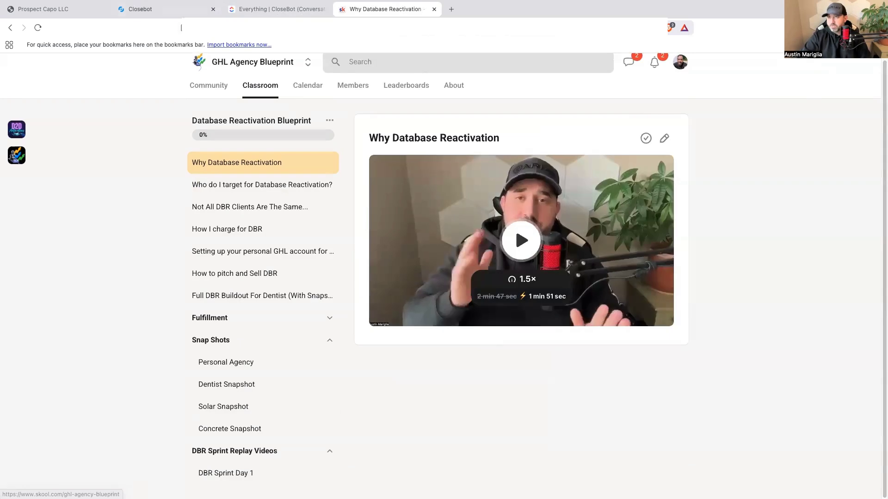
{"action": "left_click", "coordinate": [182, 12]}
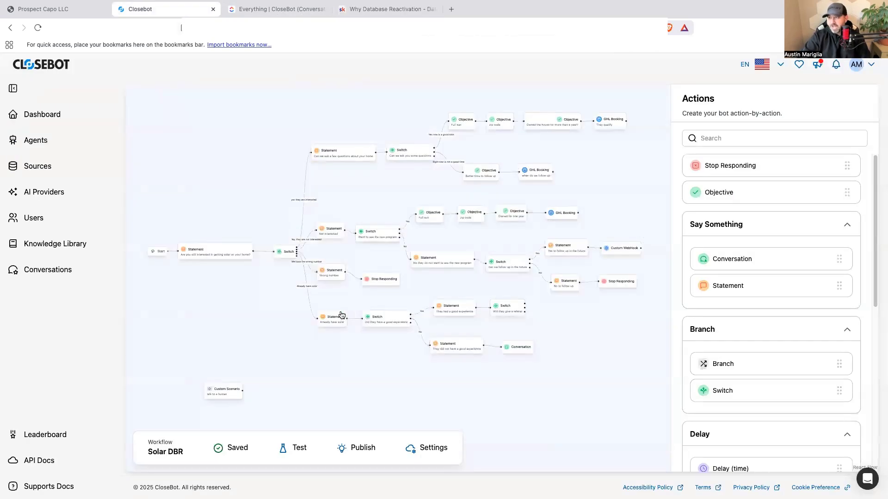